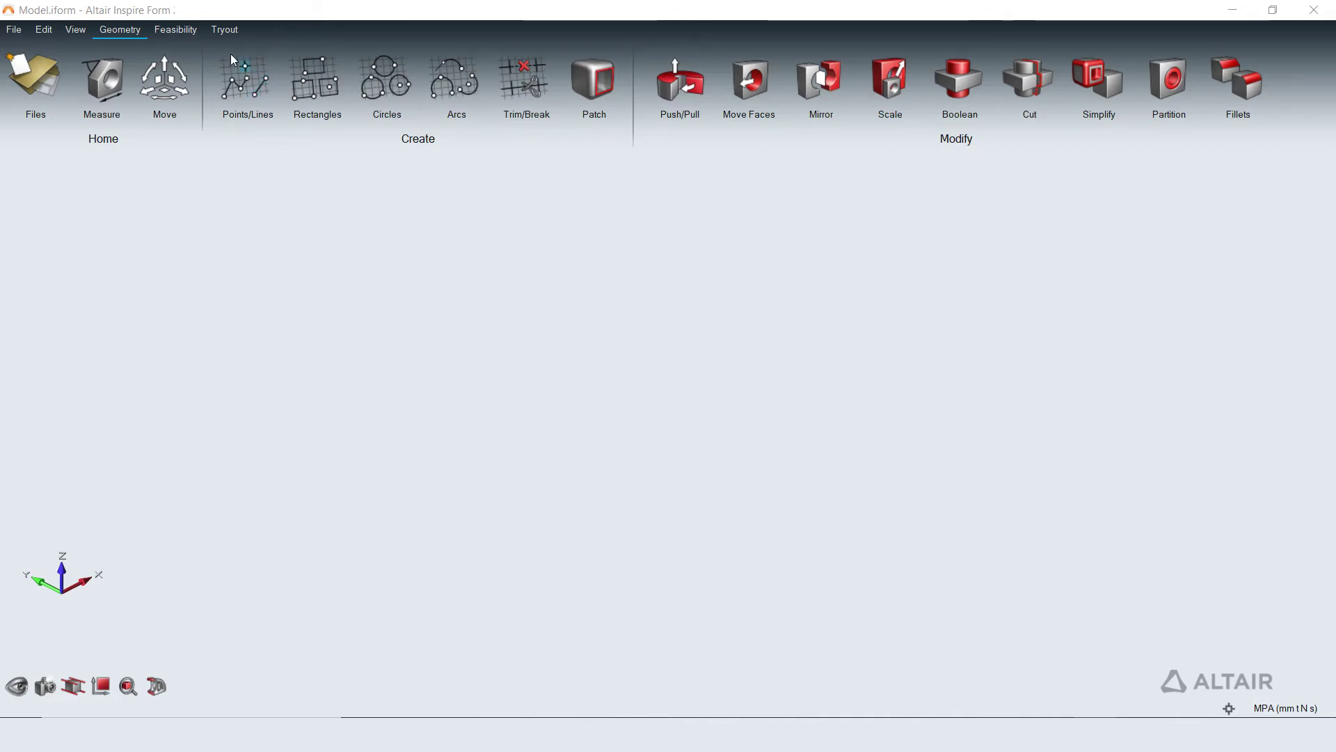
- Switch to the Tryout ribbon tab for tryout setup
{"action": "left_click", "coordinate": [224, 35]}
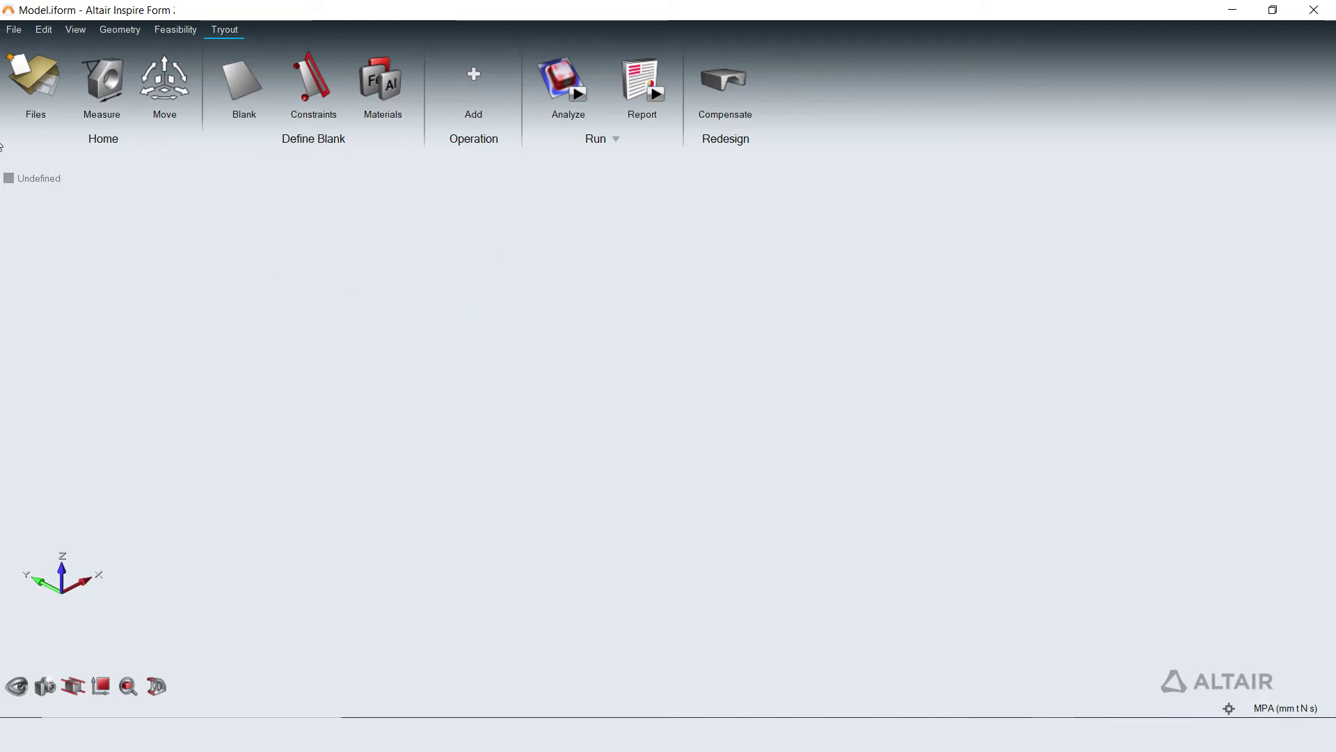
- Load the Rep_Model_multistage model and select the left flat sheet as the blank
{"action": "left_click", "coordinate": [14, 29]}
{"action": "mouse_move", "coordinate": [63, 102]}
{"action": "left_click", "coordinate": [237, 79]}
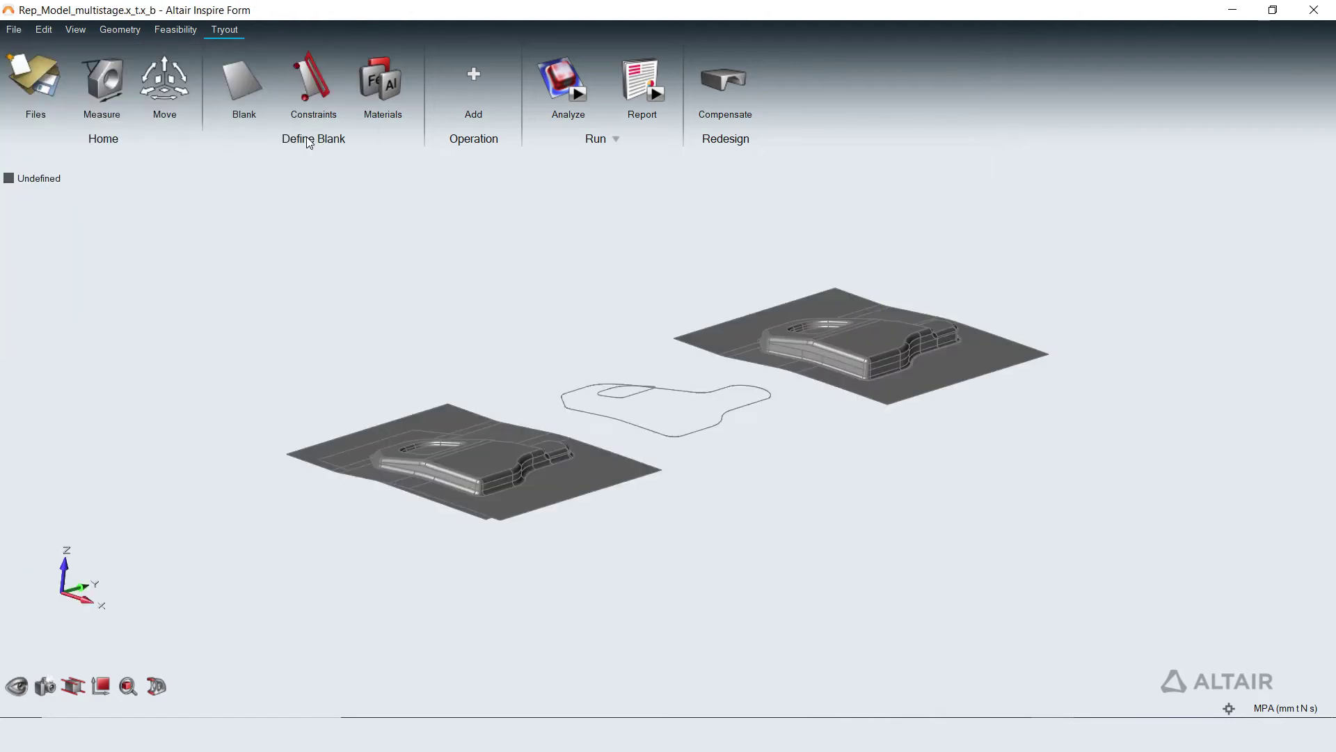
{"action": "left_click", "coordinate": [242, 84]}
{"action": "right_click_drag", "start_coordinate": [474, 301], "coordinate": [521, 522]}
{"action": "left_click", "coordinate": [508, 389]}
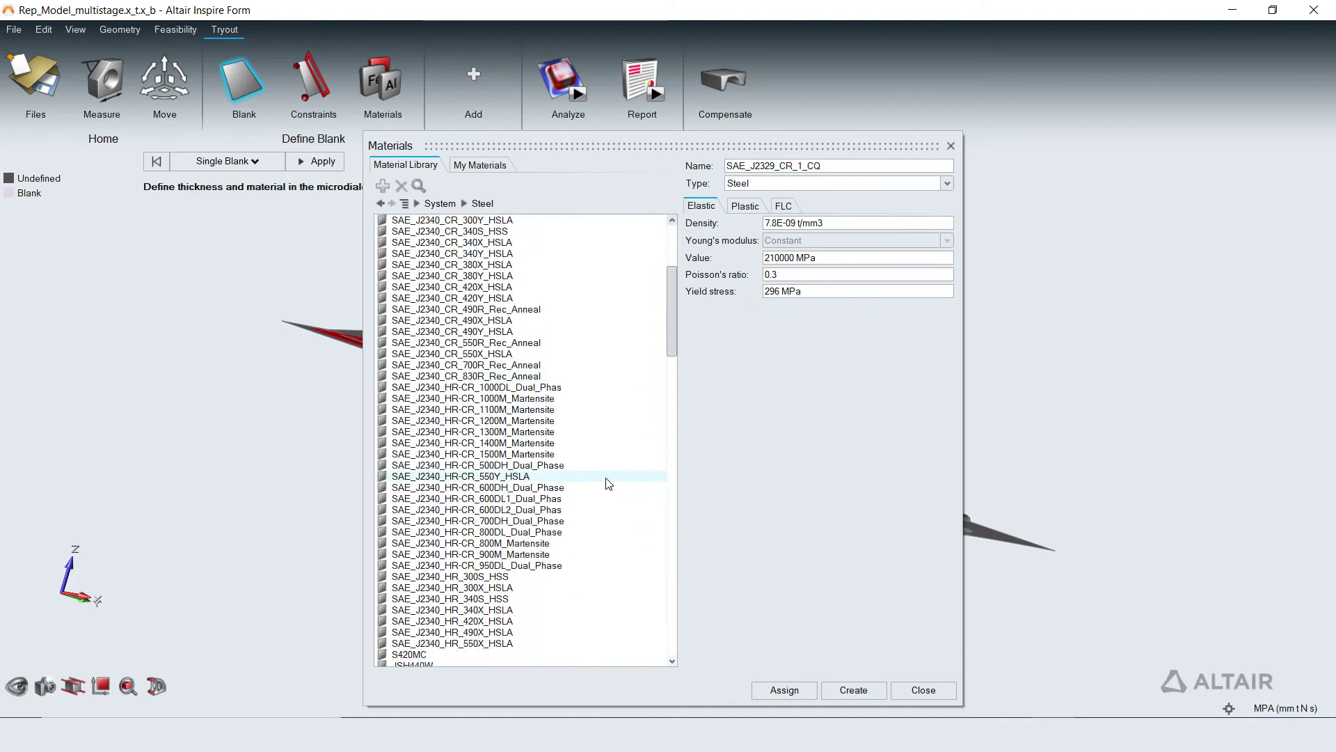
- Assign JAC270D steel to the blank after checking its Plastic and FLC data
{"action": "scroll", "coordinate": [609, 483], "scroll_direction": "down", "scroll_amount": 6}
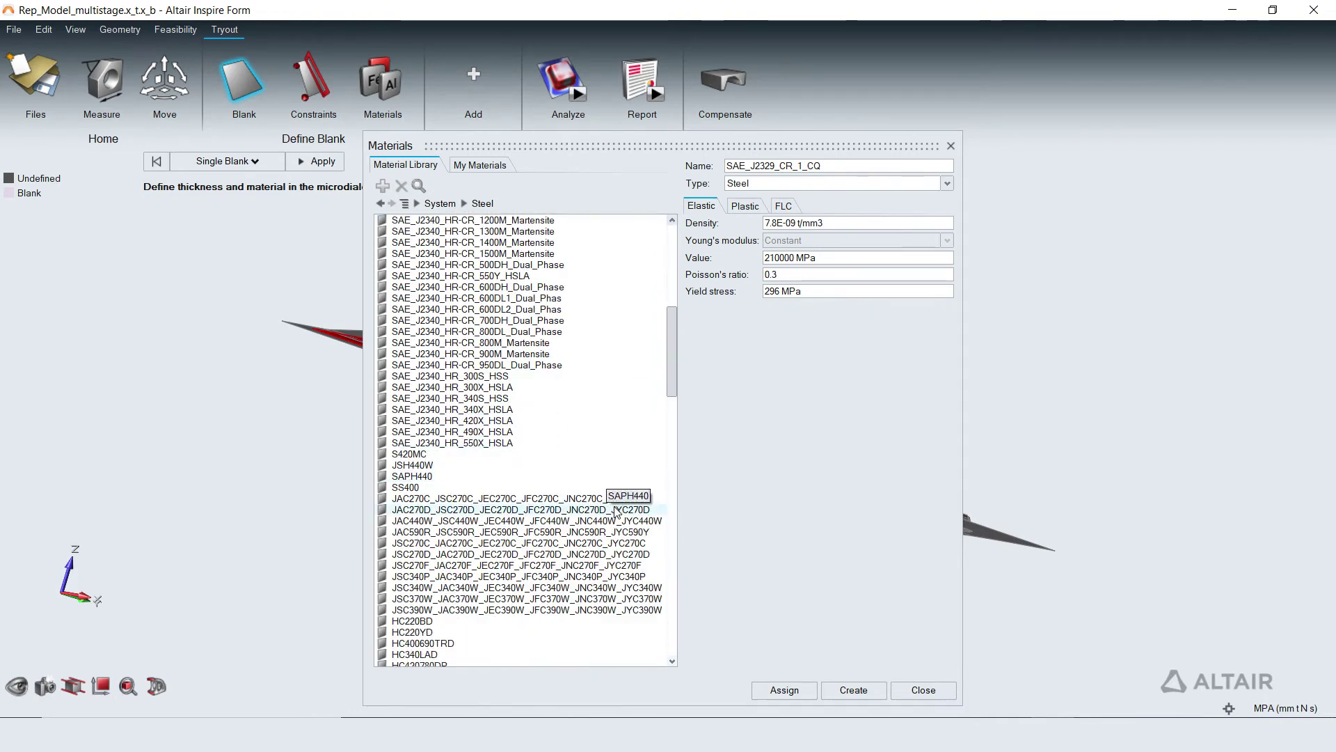
{"action": "left_click", "coordinate": [615, 510]}
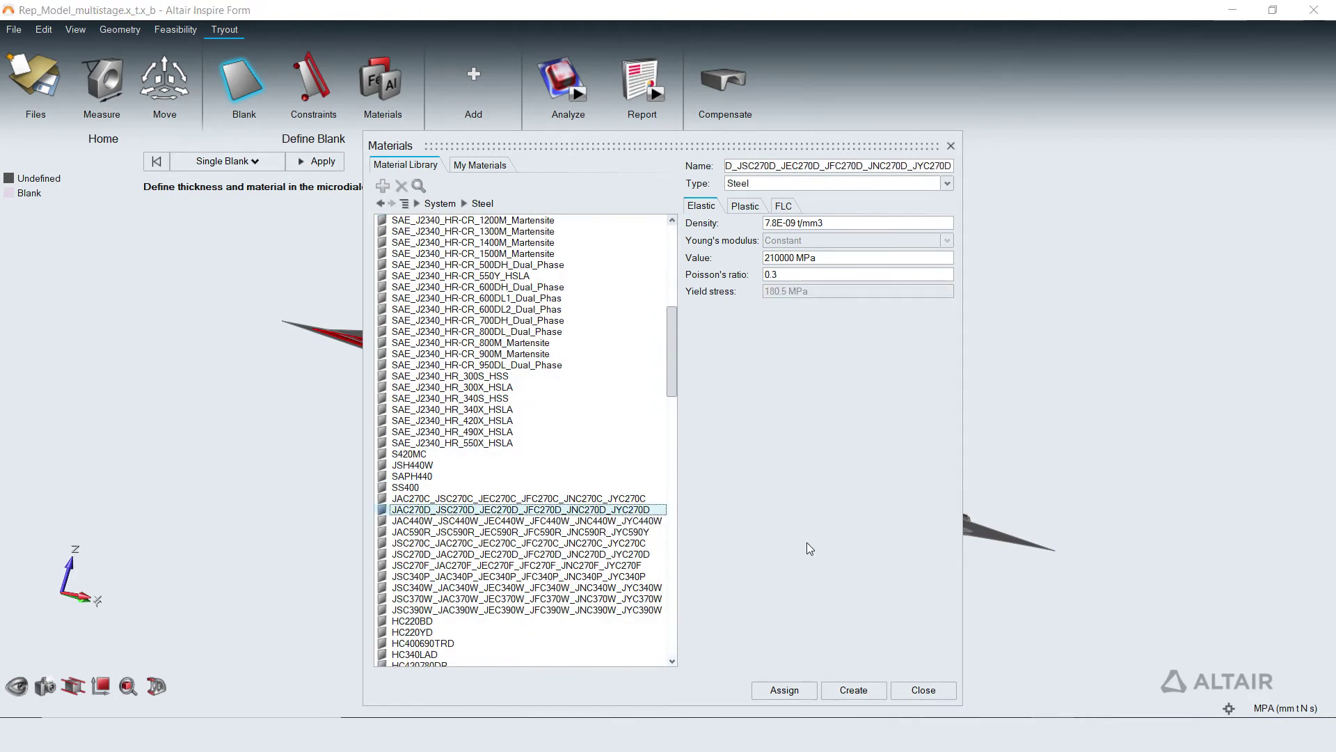
{"action": "left_click", "coordinate": [745, 207]}
{"action": "left_click", "coordinate": [784, 207]}
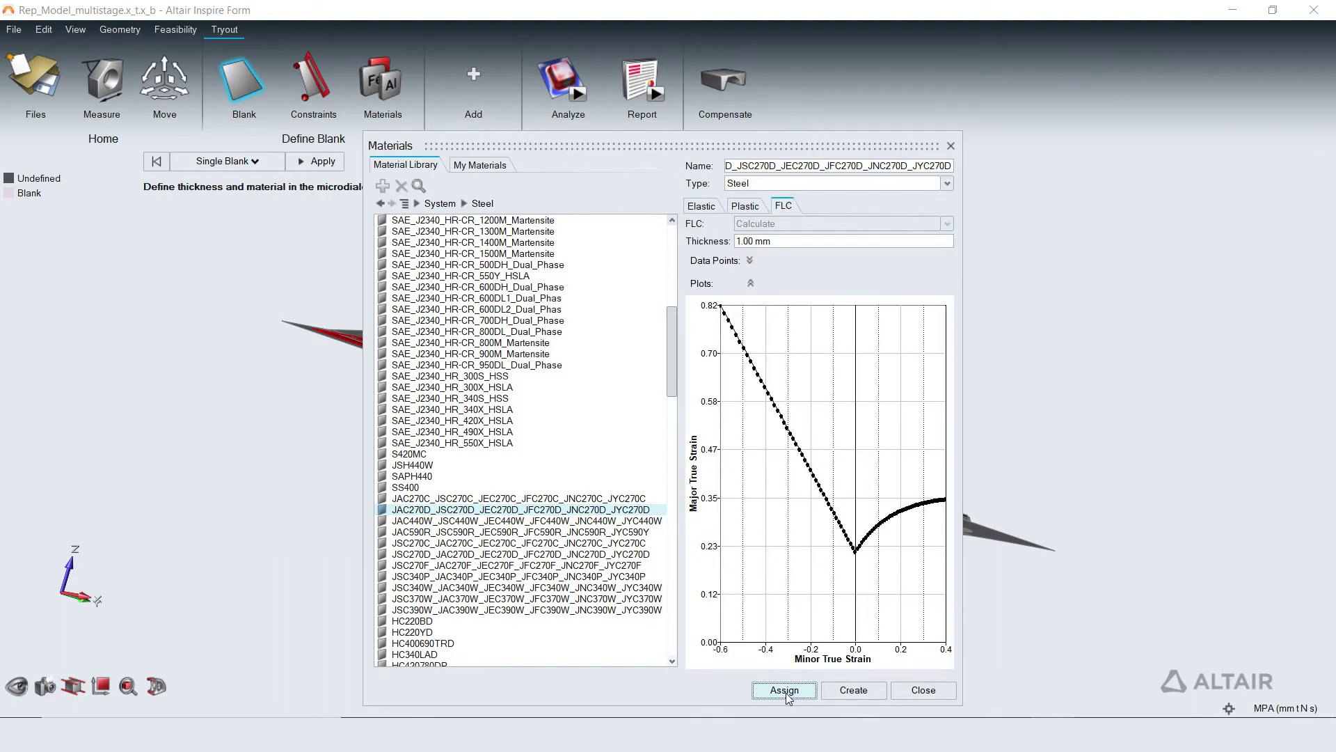
{"action": "left_click", "coordinate": [923, 690]}
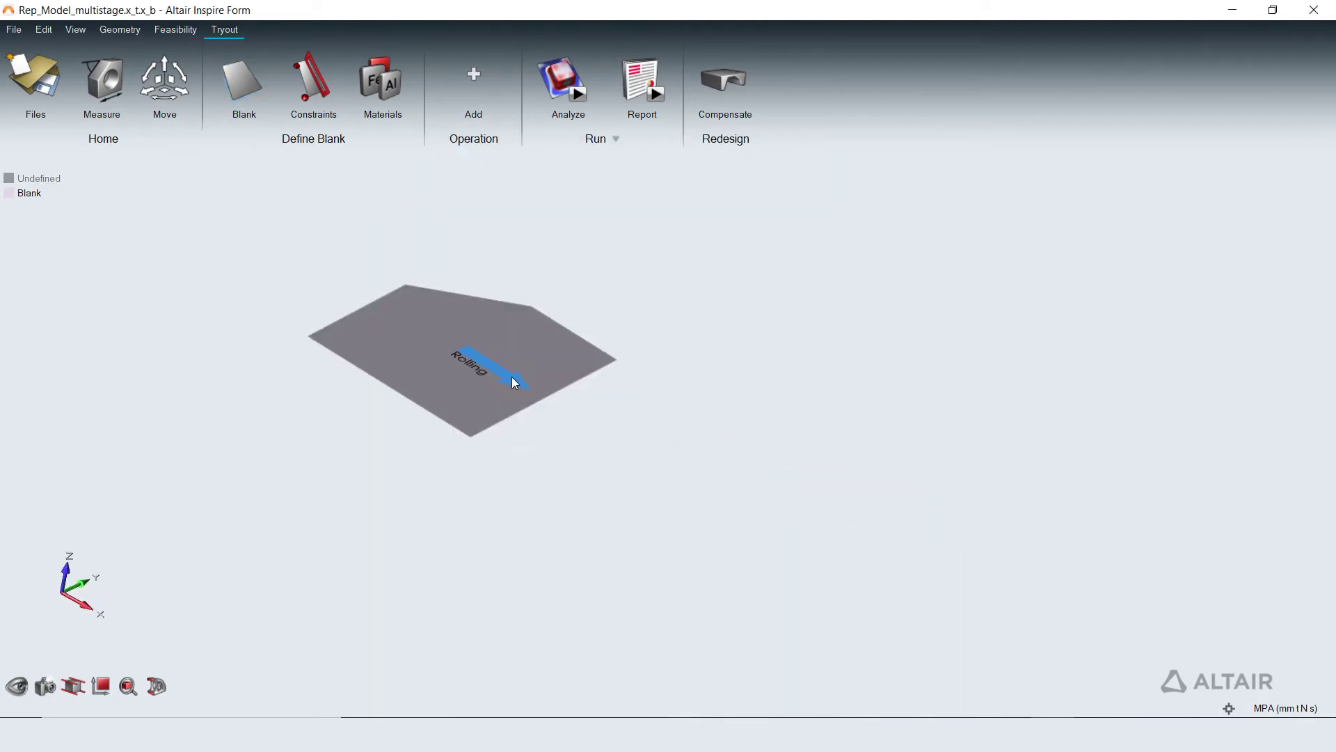
- Reorient the blank's rolling direction arrow
{"action": "left_click", "coordinate": [513, 380]}
{"action": "left_click", "coordinate": [518, 398]}
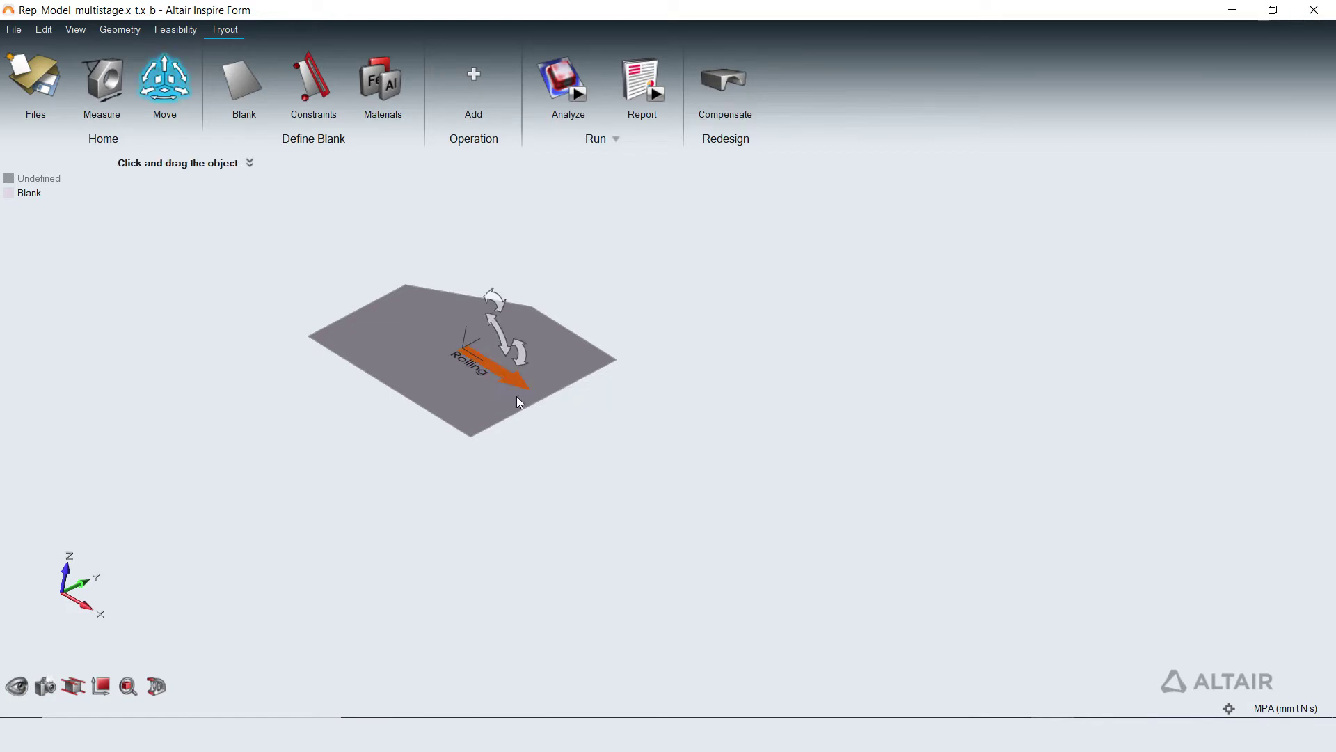
{"action": "right_click_drag", "start_coordinate": [565, 512], "coordinate": [527, 517]}
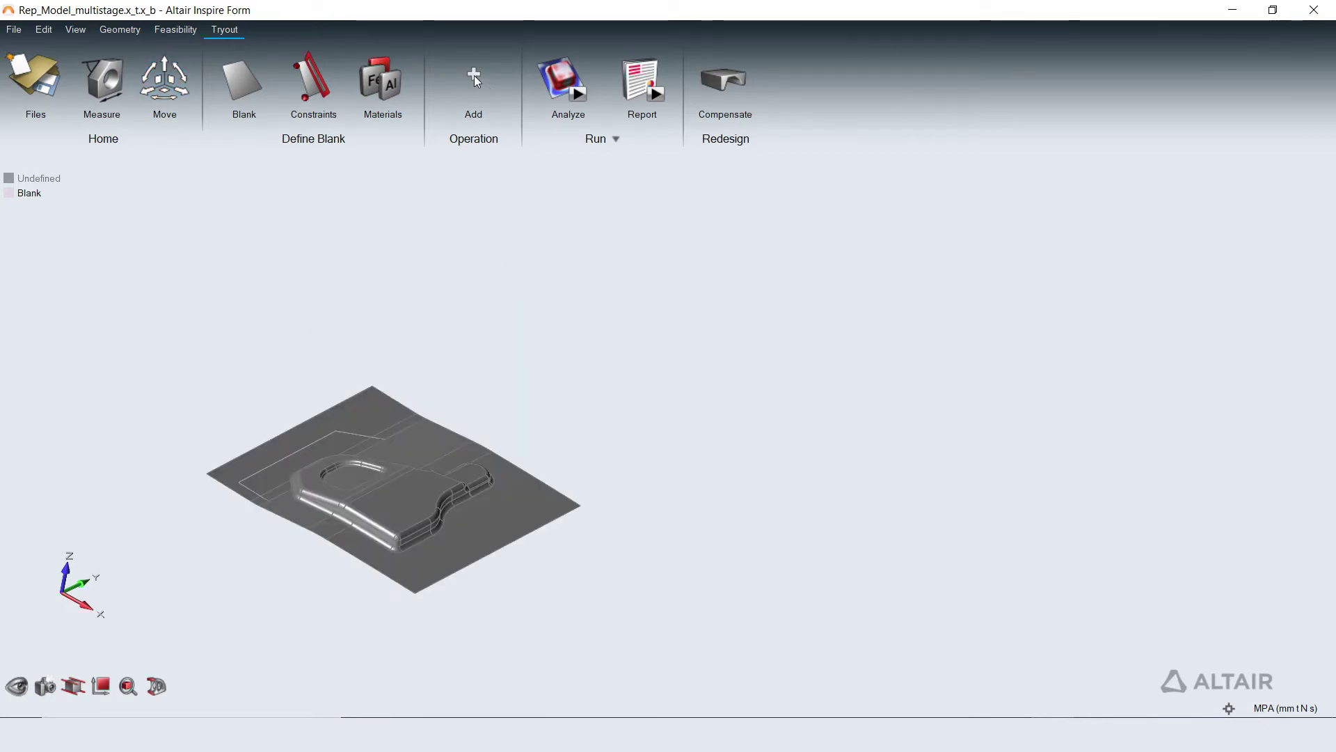
- Add a single-action draw operation and auto-configure its dies, binder force and gap
{"action": "left_click", "coordinate": [474, 77]}
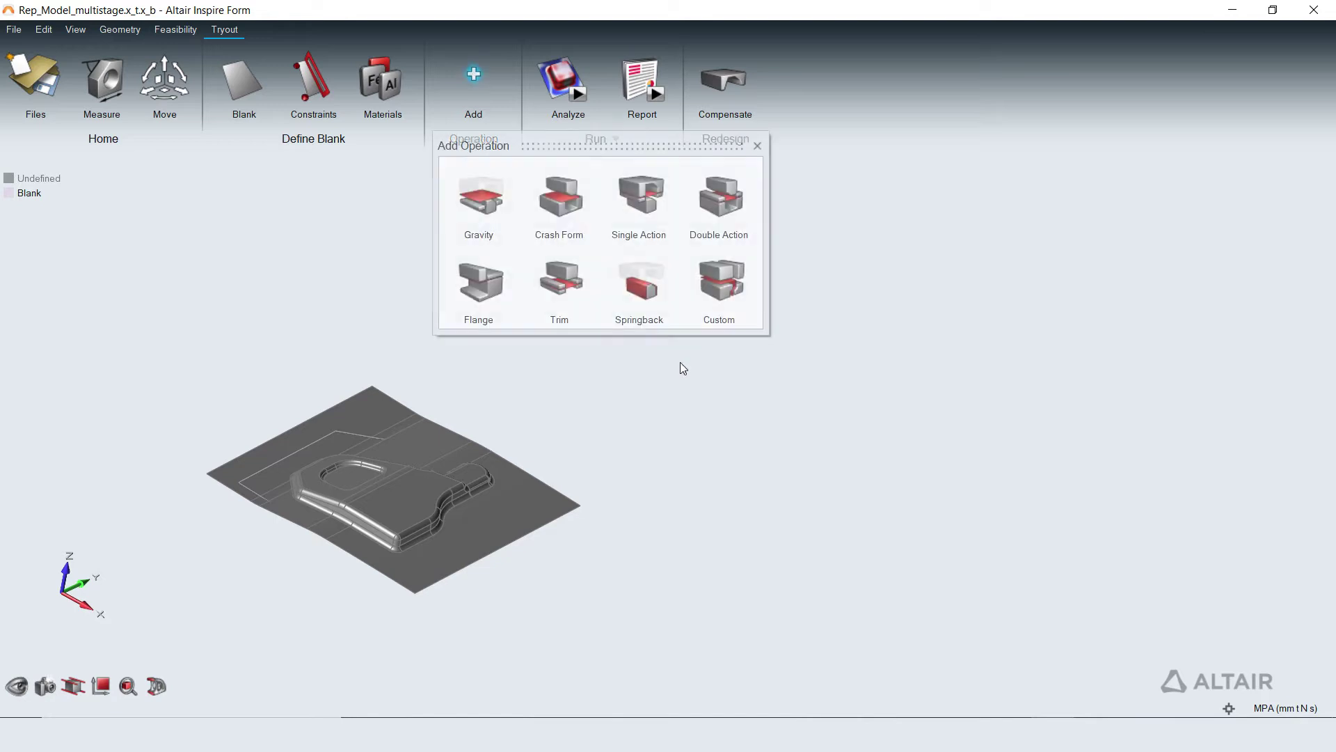
{"action": "left_click", "coordinate": [636, 175]}
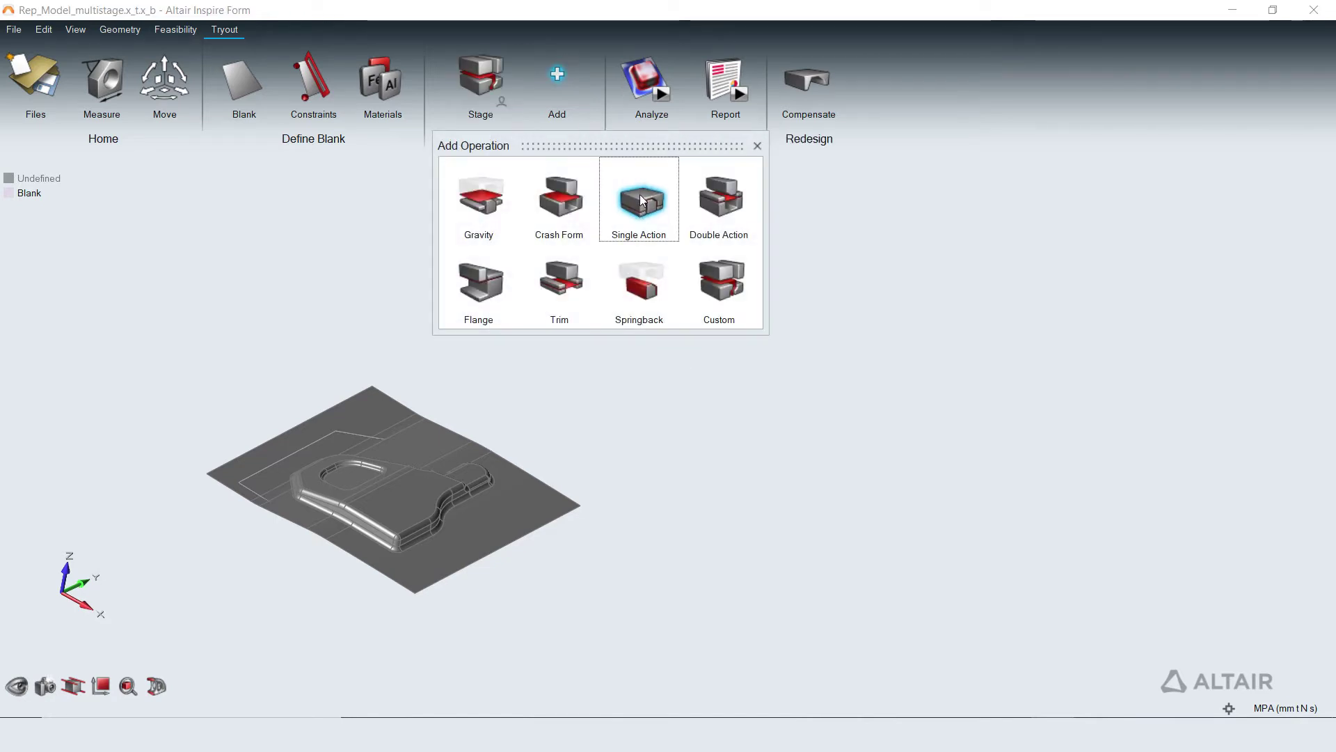
{"action": "left_click", "coordinate": [757, 147]}
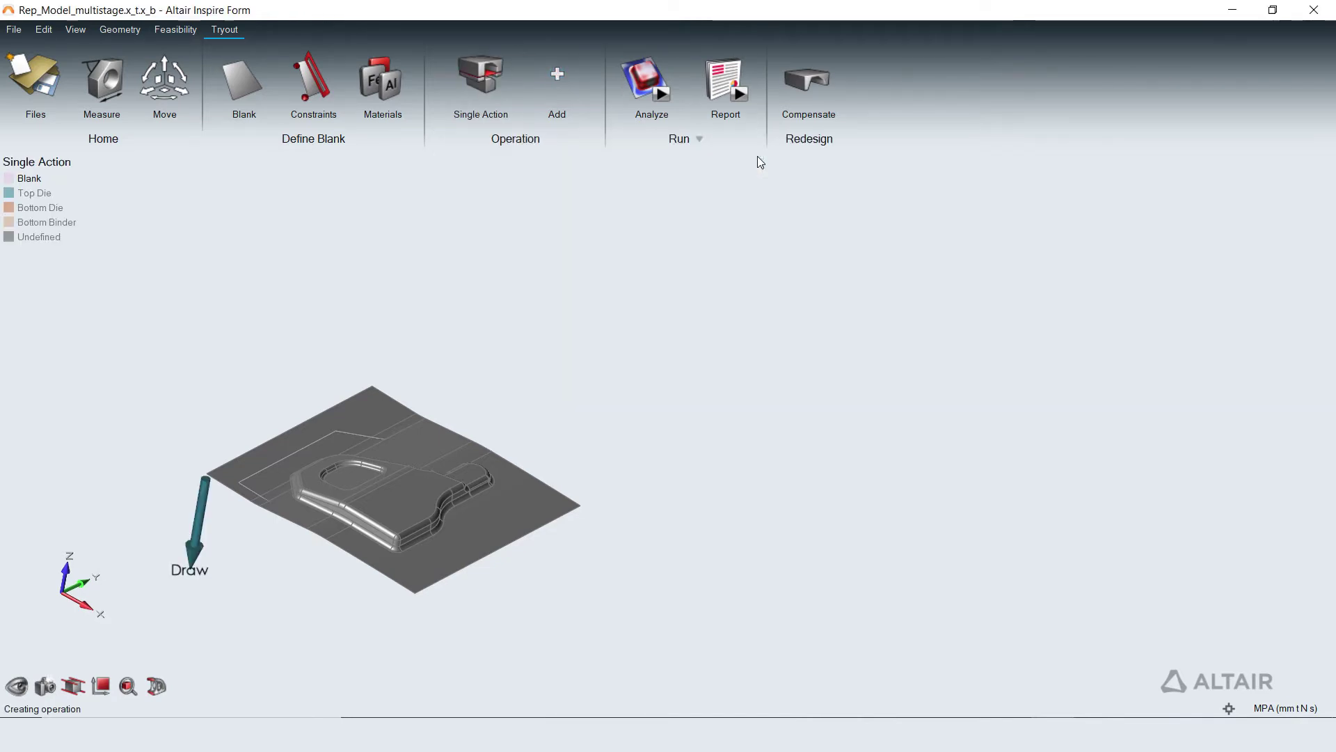
{"action": "left_click", "coordinate": [503, 64]}
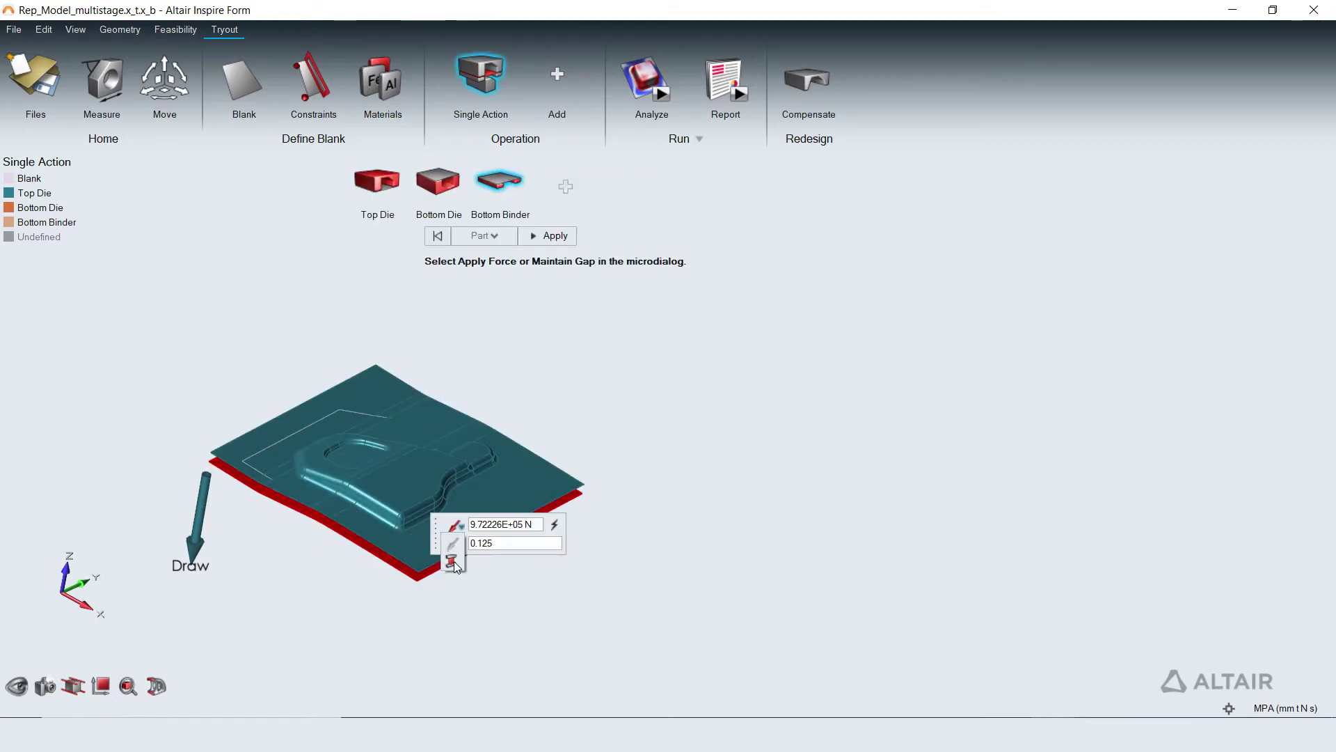
{"action": "left_click", "coordinate": [453, 561]}
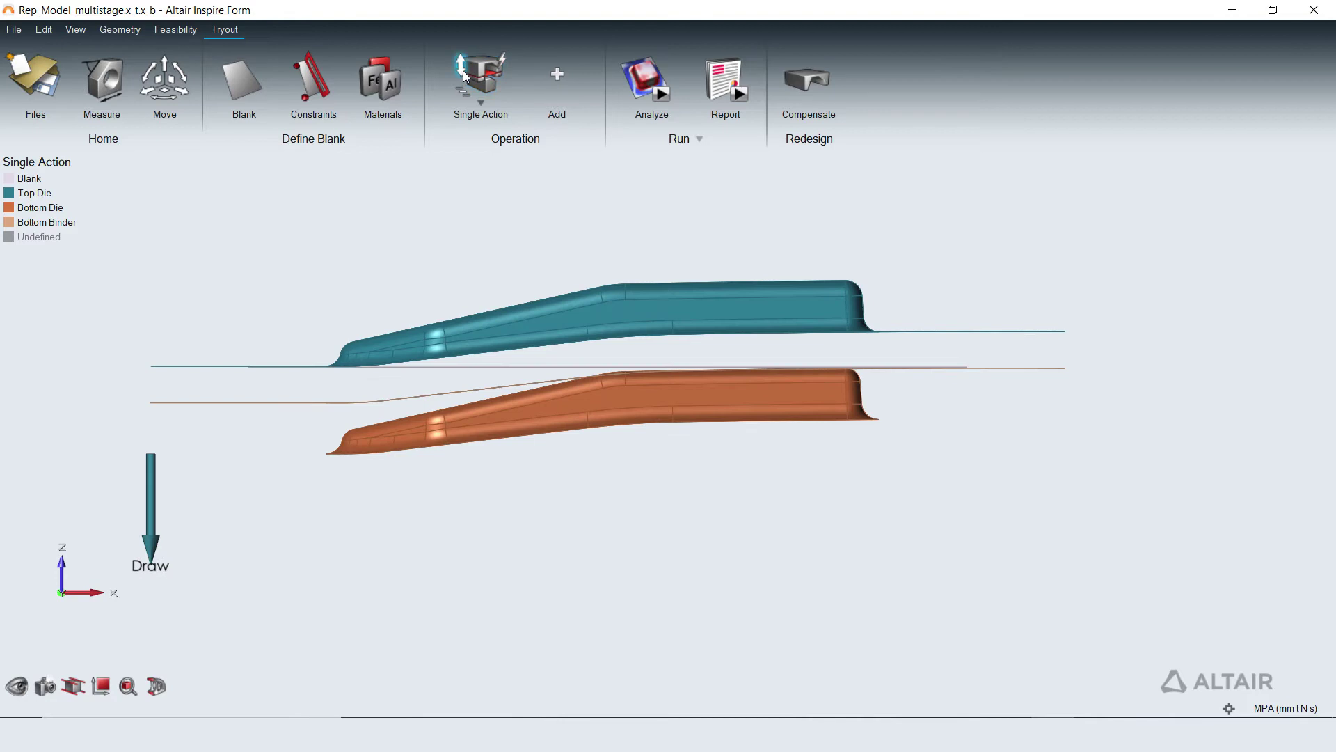
- Move the draw tools to the Closed position, then back to Open
{"action": "left_click", "coordinate": [462, 72]}
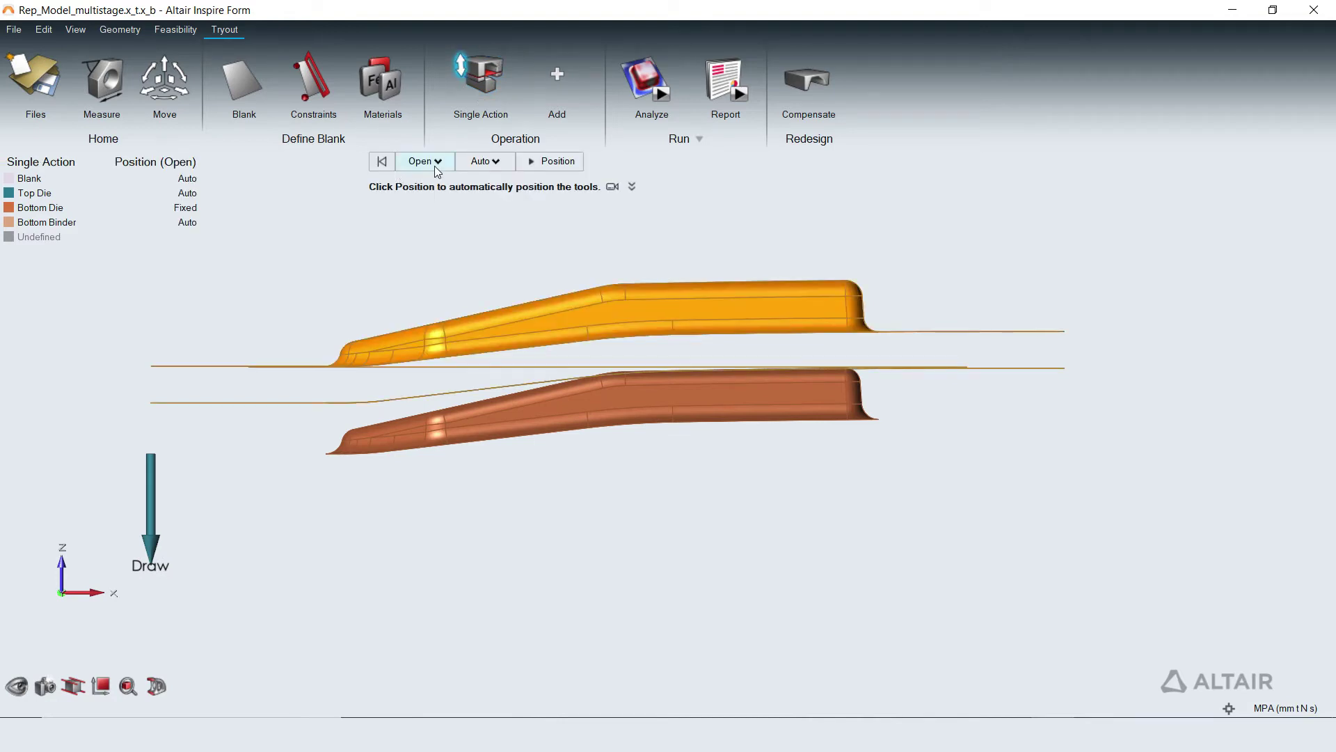
{"action": "left_click", "coordinate": [437, 162]}
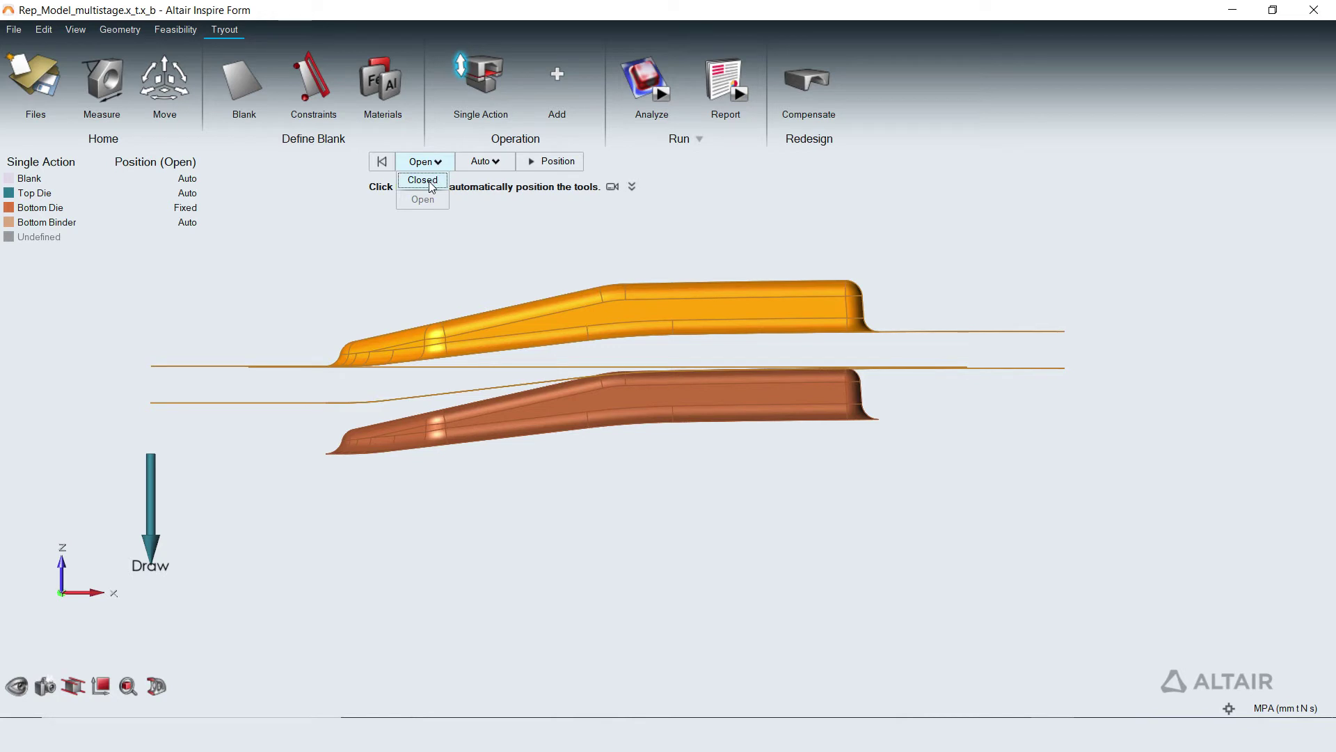
{"action": "left_click", "coordinate": [430, 183]}
{"action": "left_click", "coordinate": [466, 162]}
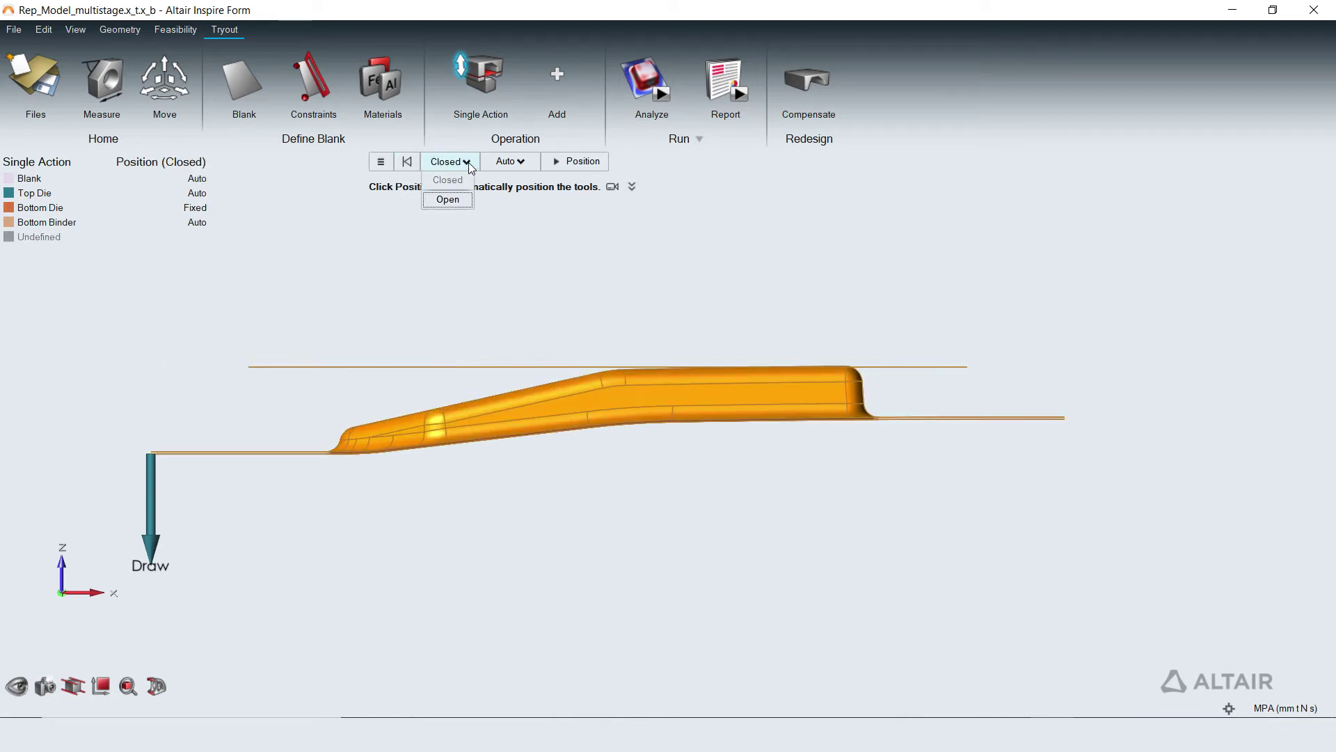
{"action": "left_click", "coordinate": [448, 201]}
{"action": "left_click", "coordinate": [491, 105]}
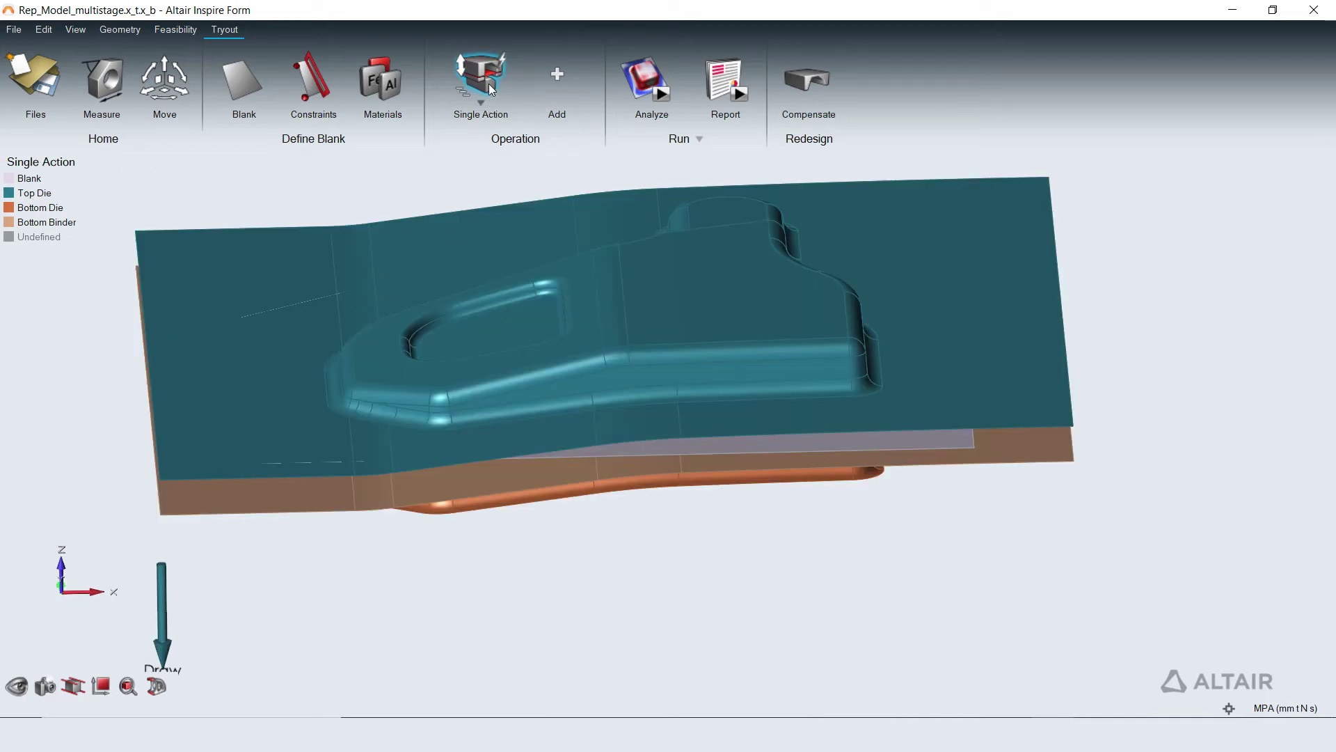
{"action": "left_click", "coordinate": [490, 83]}
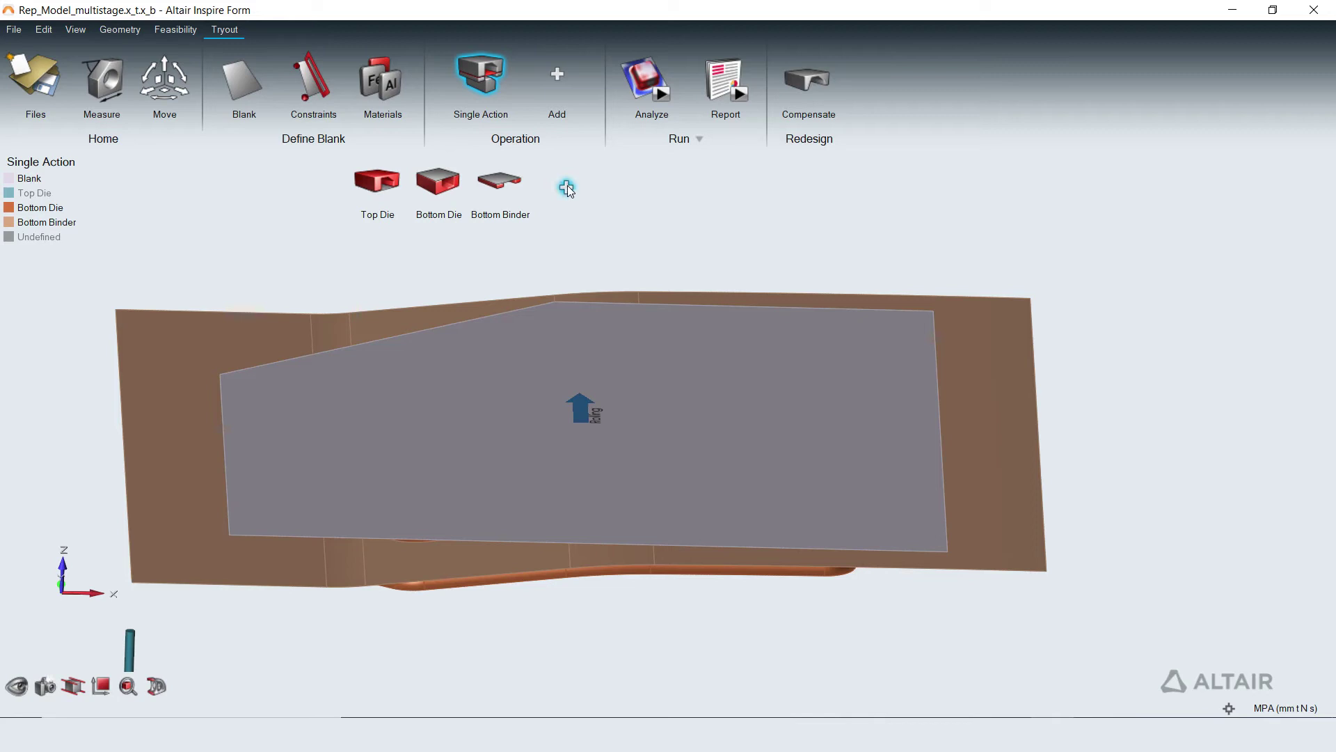
- Add a pin tool attached to the bottom binder and place a pin at the blank's lower edge
{"action": "left_click", "coordinate": [567, 187]}
{"action": "left_click", "coordinate": [644, 426]}
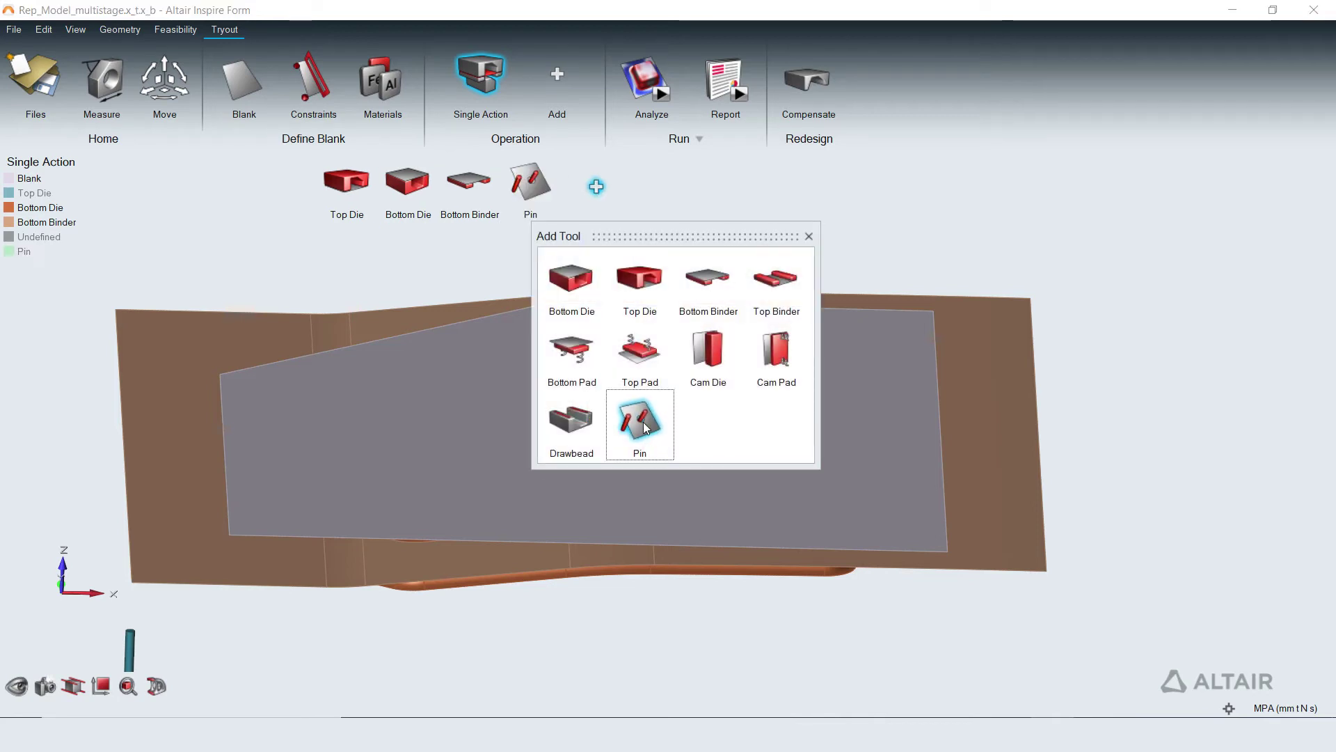
{"action": "left_click", "coordinate": [808, 236]}
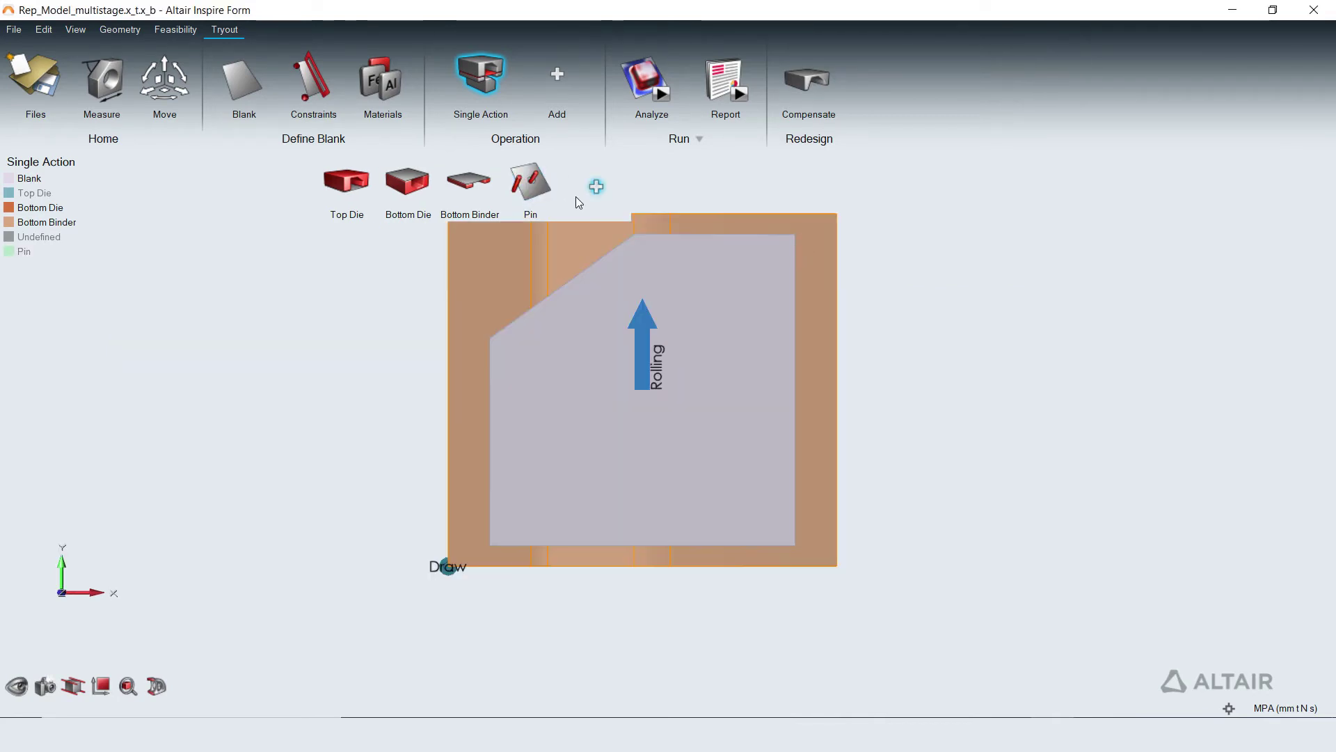
{"action": "left_click", "coordinate": [526, 186]}
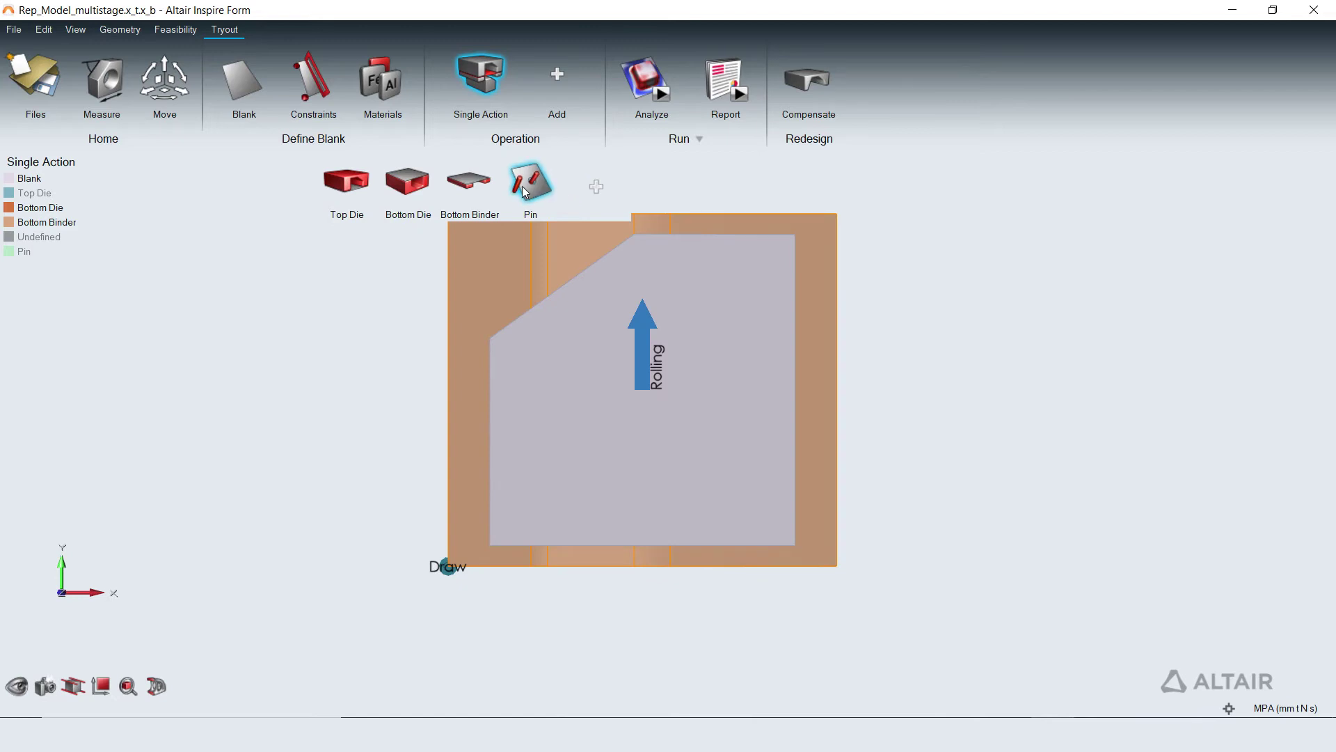
{"action": "left_click", "coordinate": [462, 328]}
{"action": "left_click", "coordinate": [508, 553]}
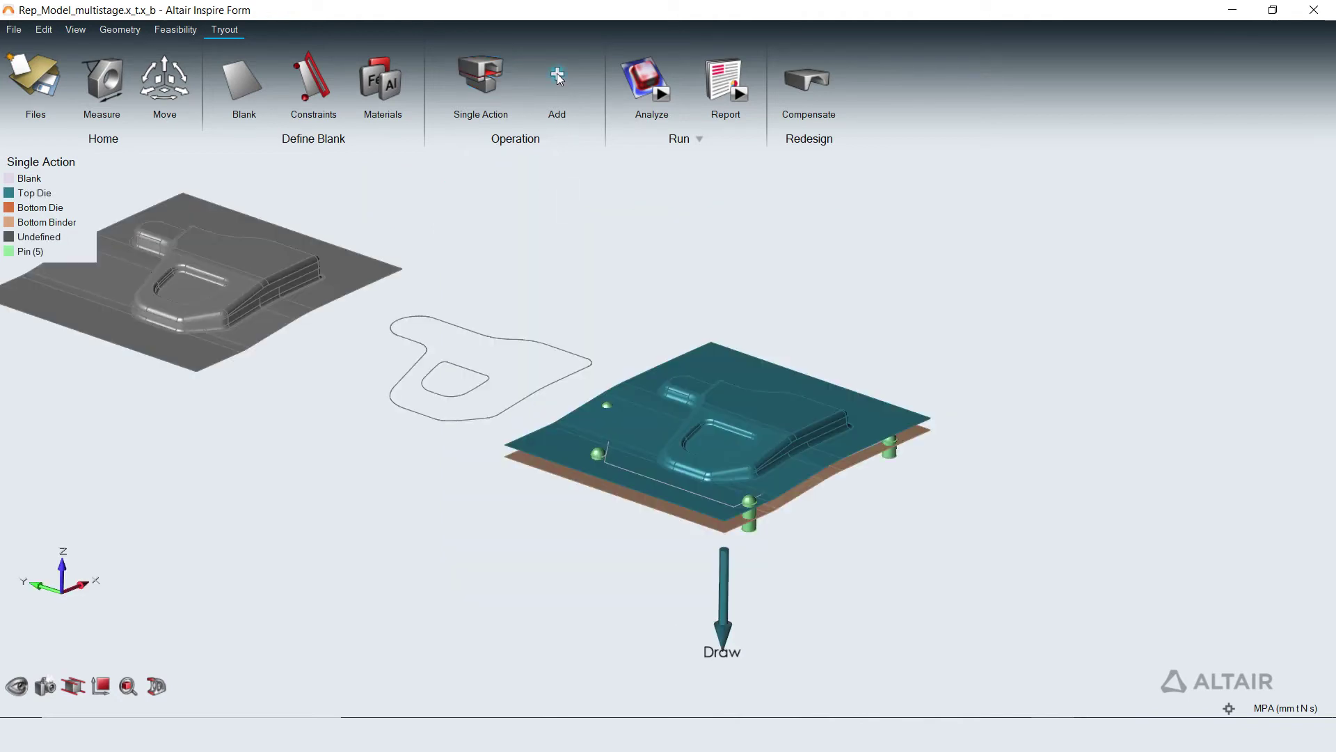
- Add a trim operation, move its blank over the trim outline, and auto-create trim and pierce tools
{"action": "left_click", "coordinate": [557, 75]}
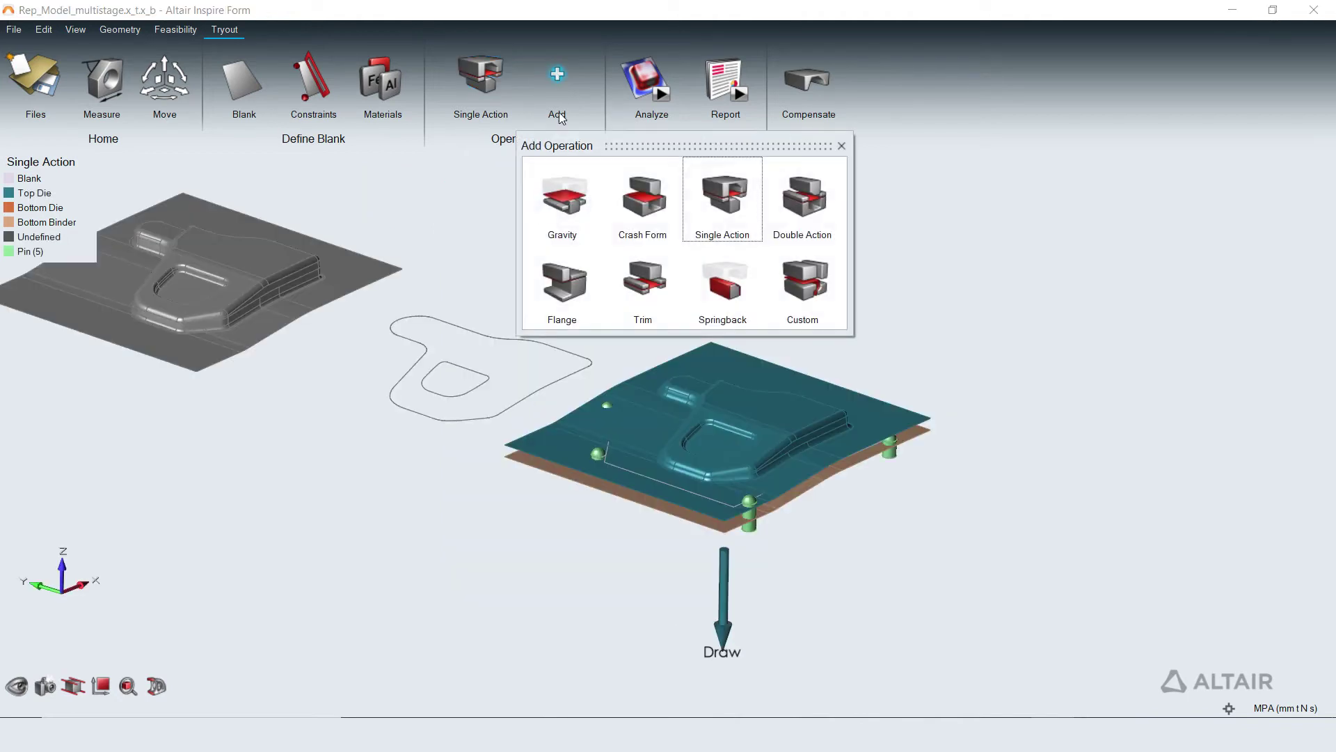
{"action": "left_click", "coordinate": [644, 282]}
{"action": "left_click", "coordinate": [842, 146]}
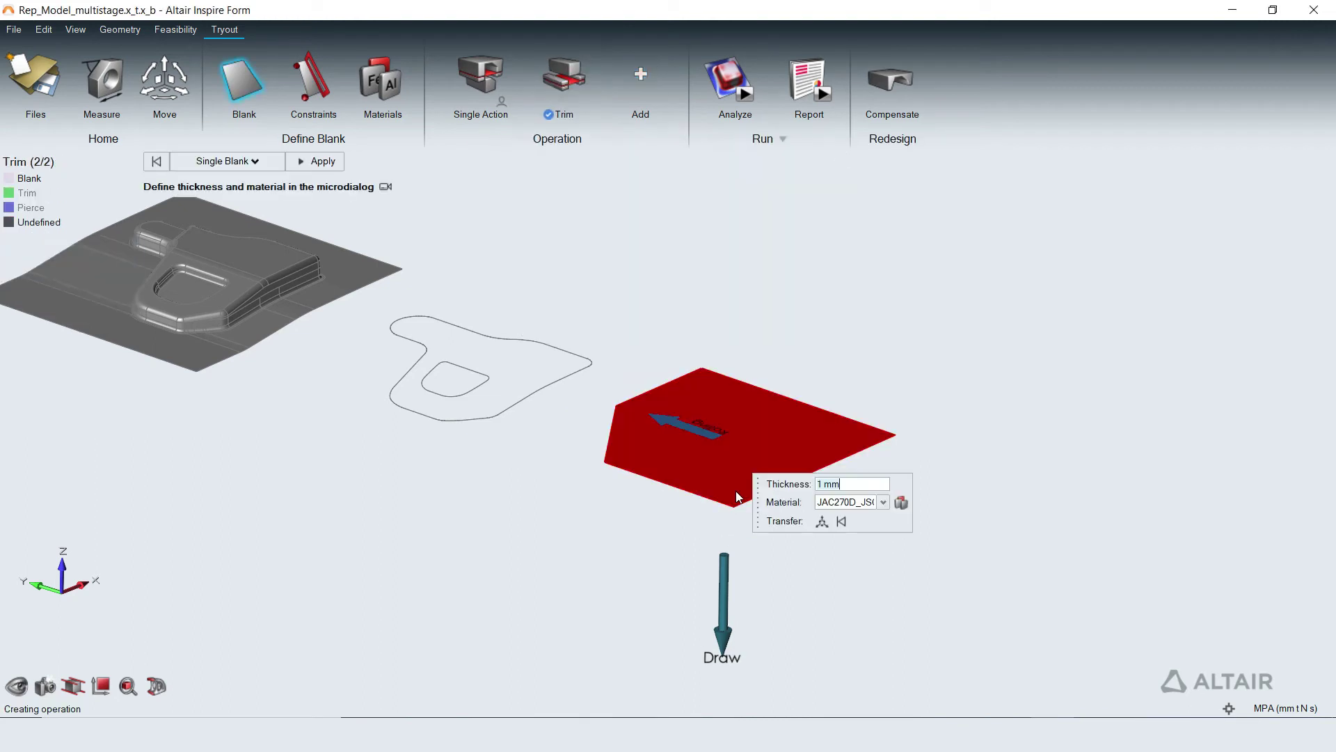
{"action": "left_click", "coordinate": [817, 521]}
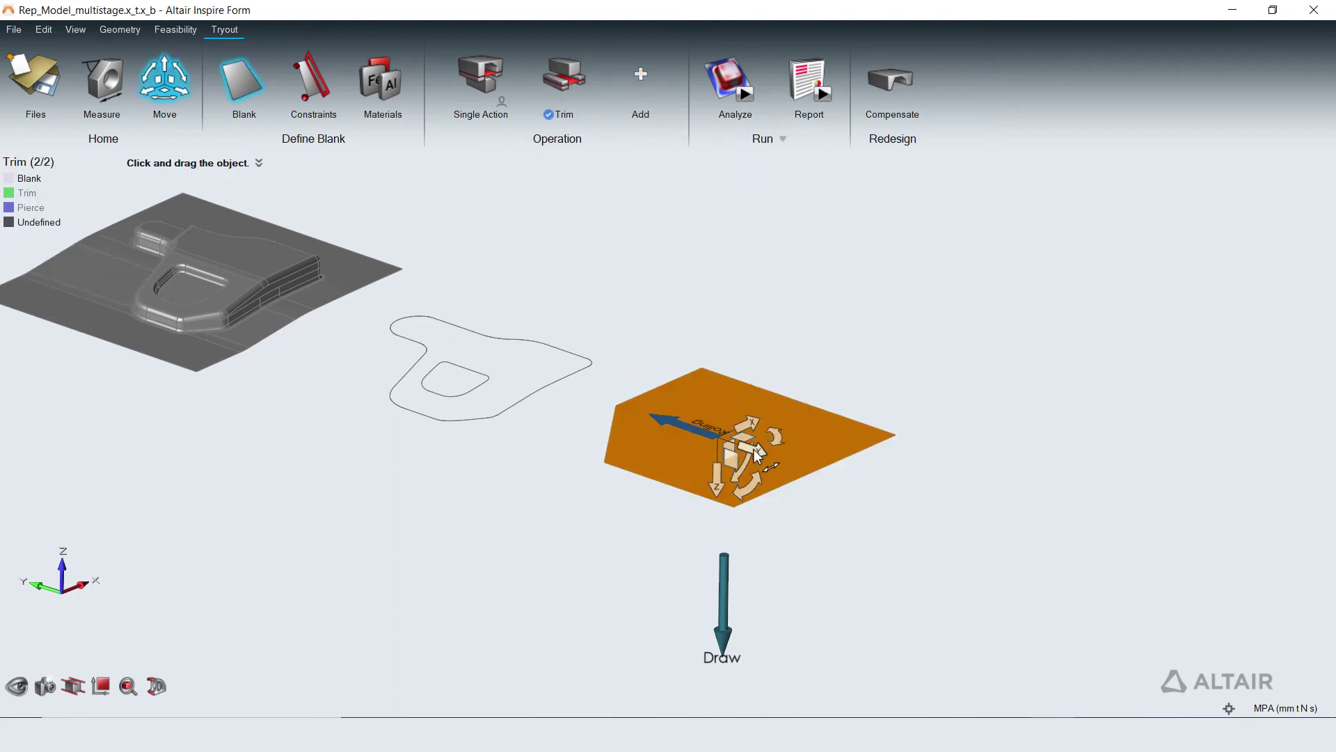
{"action": "left_click_drag", "start_coordinate": [769, 466], "coordinate": [754, 456]}
{"action": "left_click", "coordinate": [566, 521]}
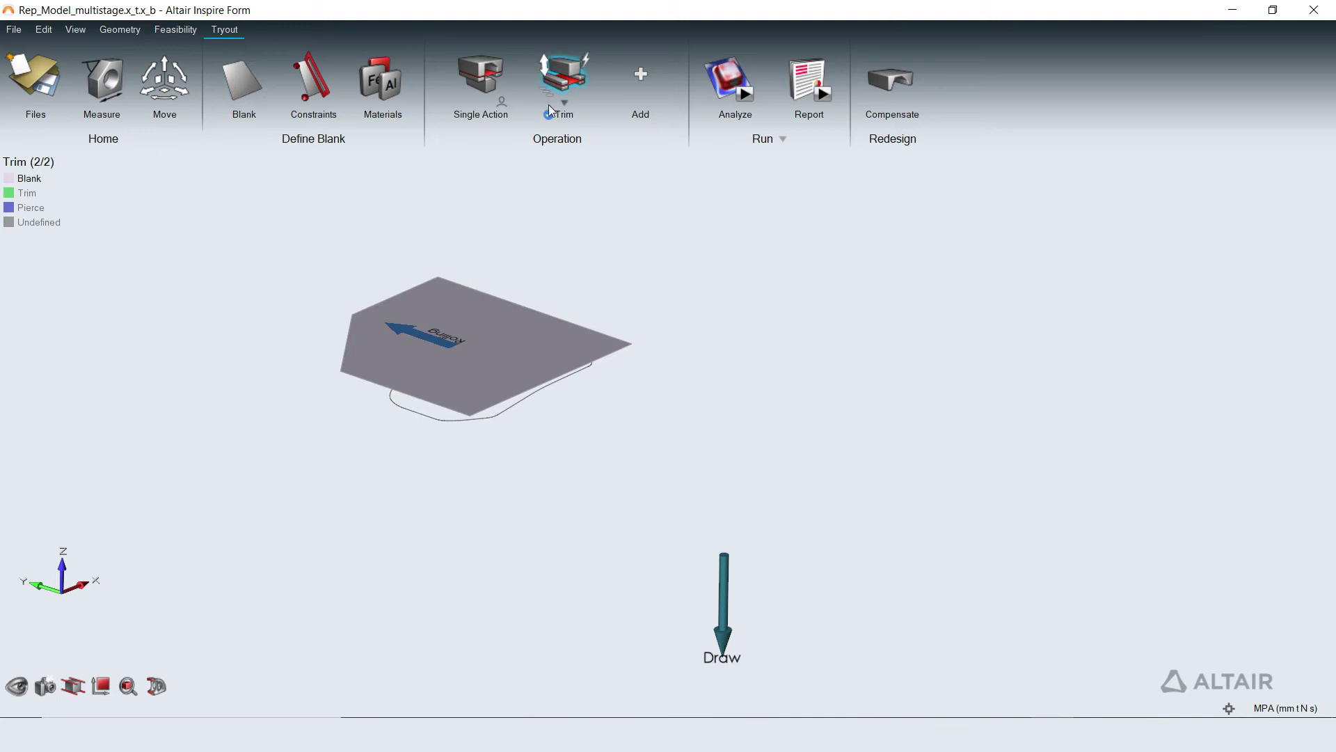
{"action": "left_click", "coordinate": [588, 57]}
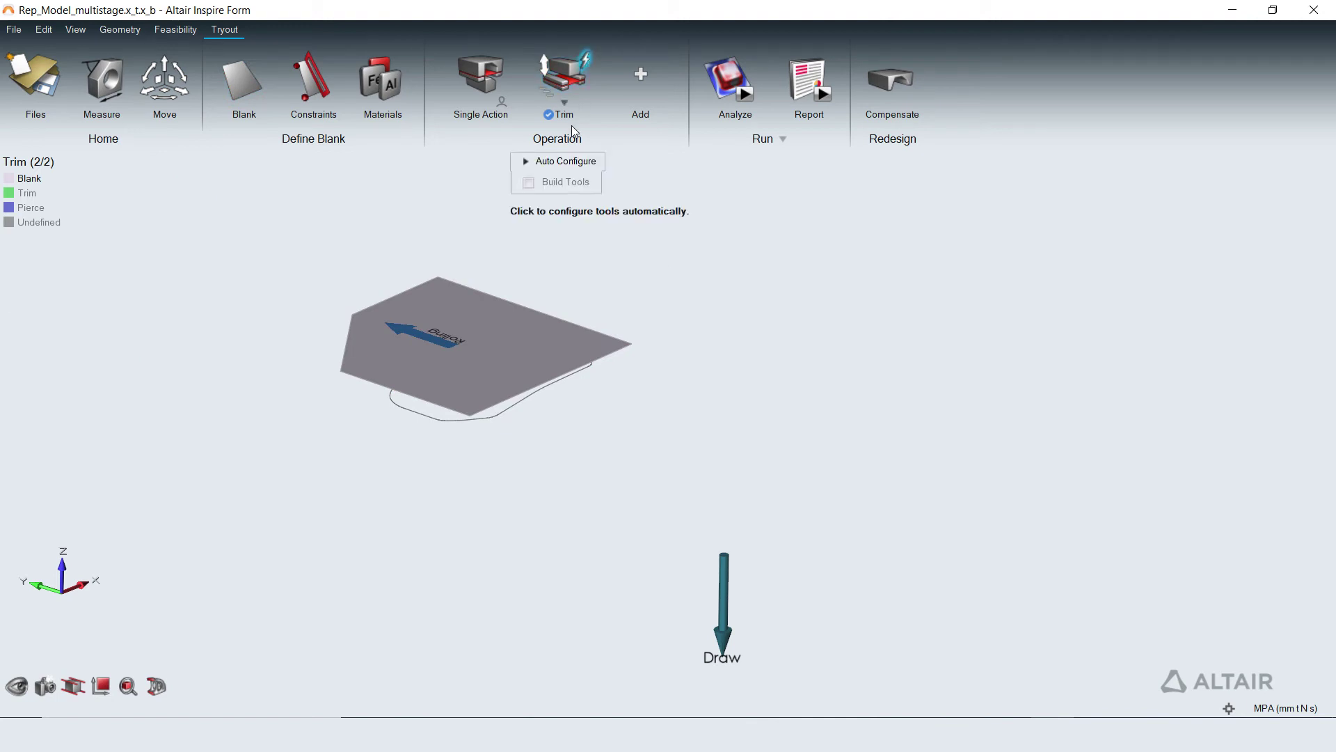
{"action": "left_click", "coordinate": [564, 162]}
- Add a flange operation as the third stage and assign its top die
{"action": "left_click", "coordinate": [640, 74]}
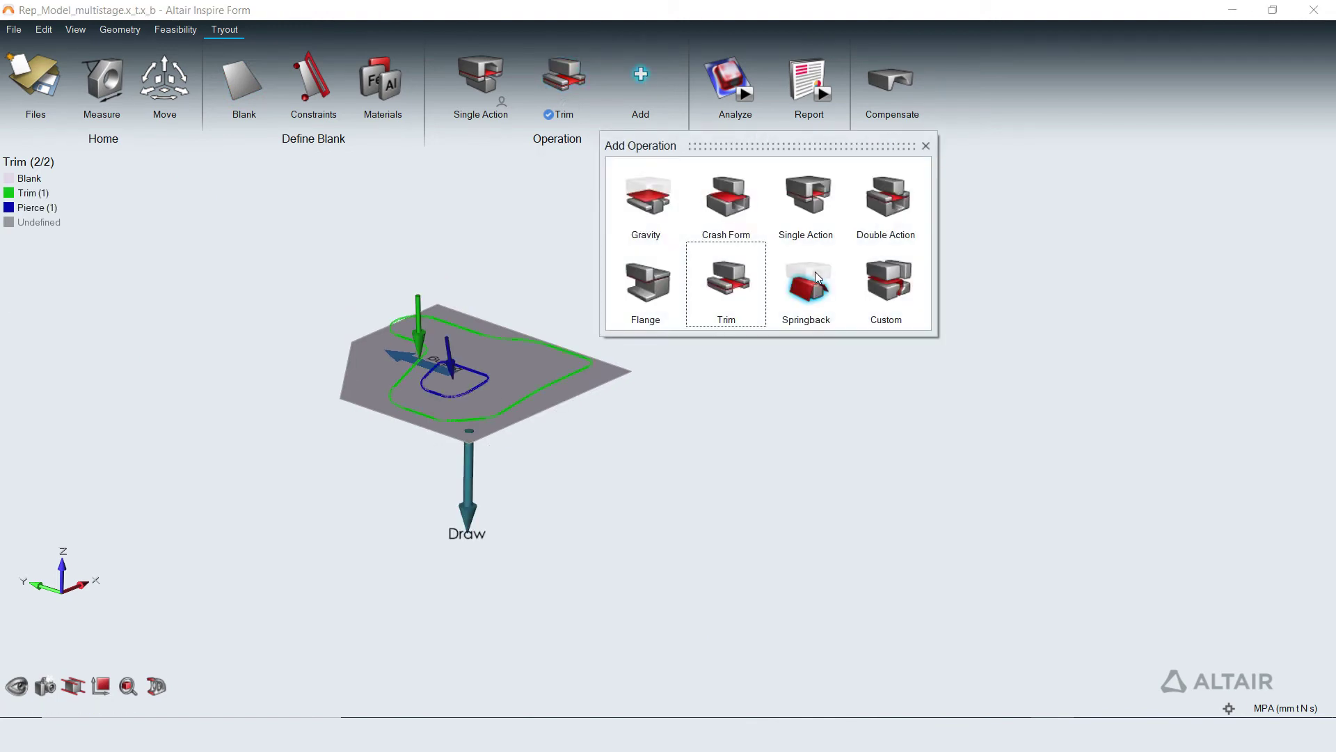
{"action": "left_click", "coordinate": [661, 285]}
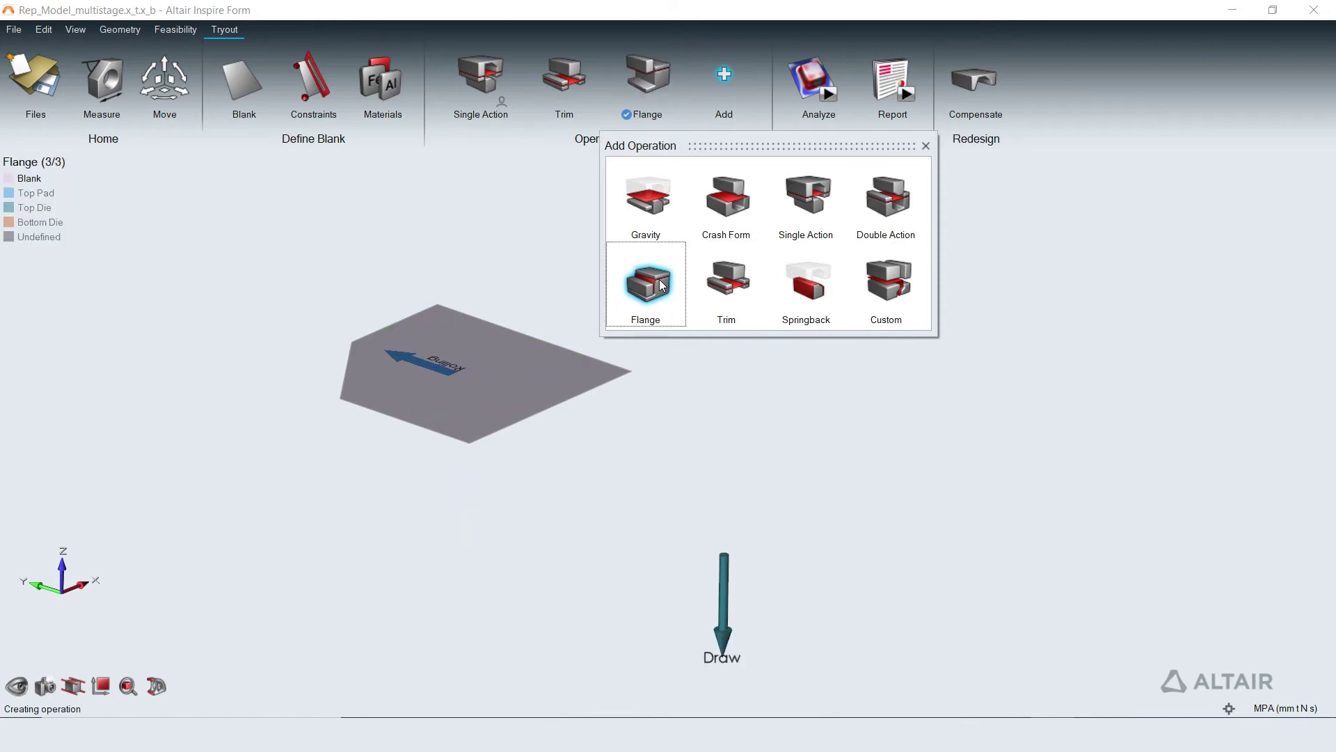
{"action": "left_click", "coordinate": [657, 76]}
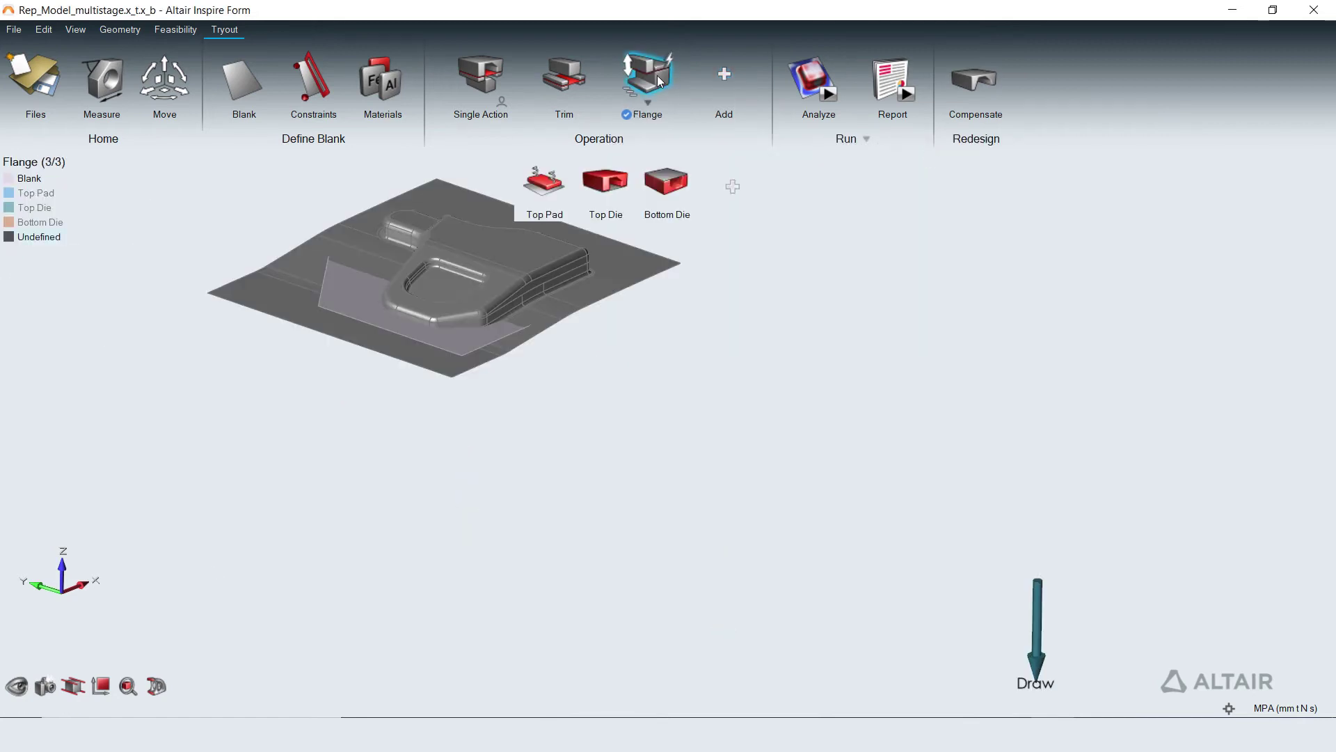
{"action": "left_click", "coordinate": [612, 178]}
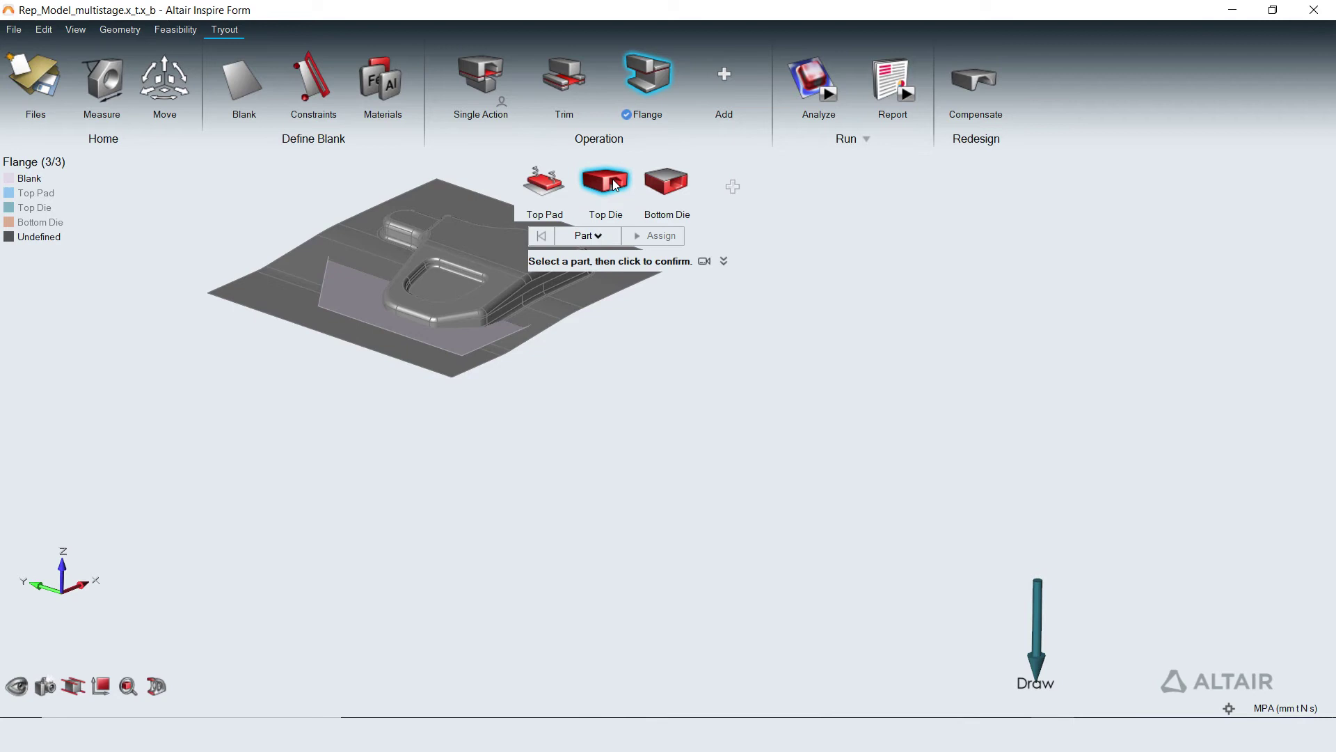
{"action": "left_click", "coordinate": [827, 98]}
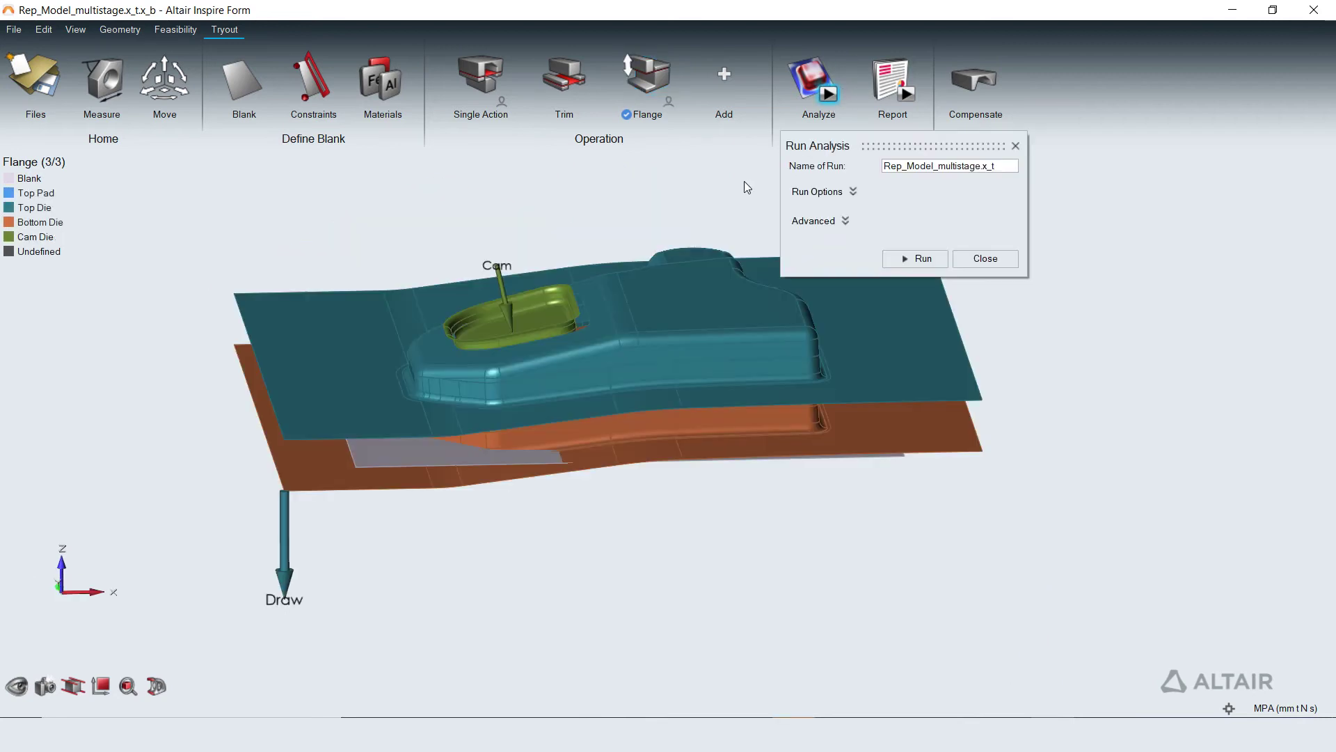
- Run the three-stage simulation with a Fine mesh size and open the thinning results
{"action": "left_click", "coordinate": [853, 192]}
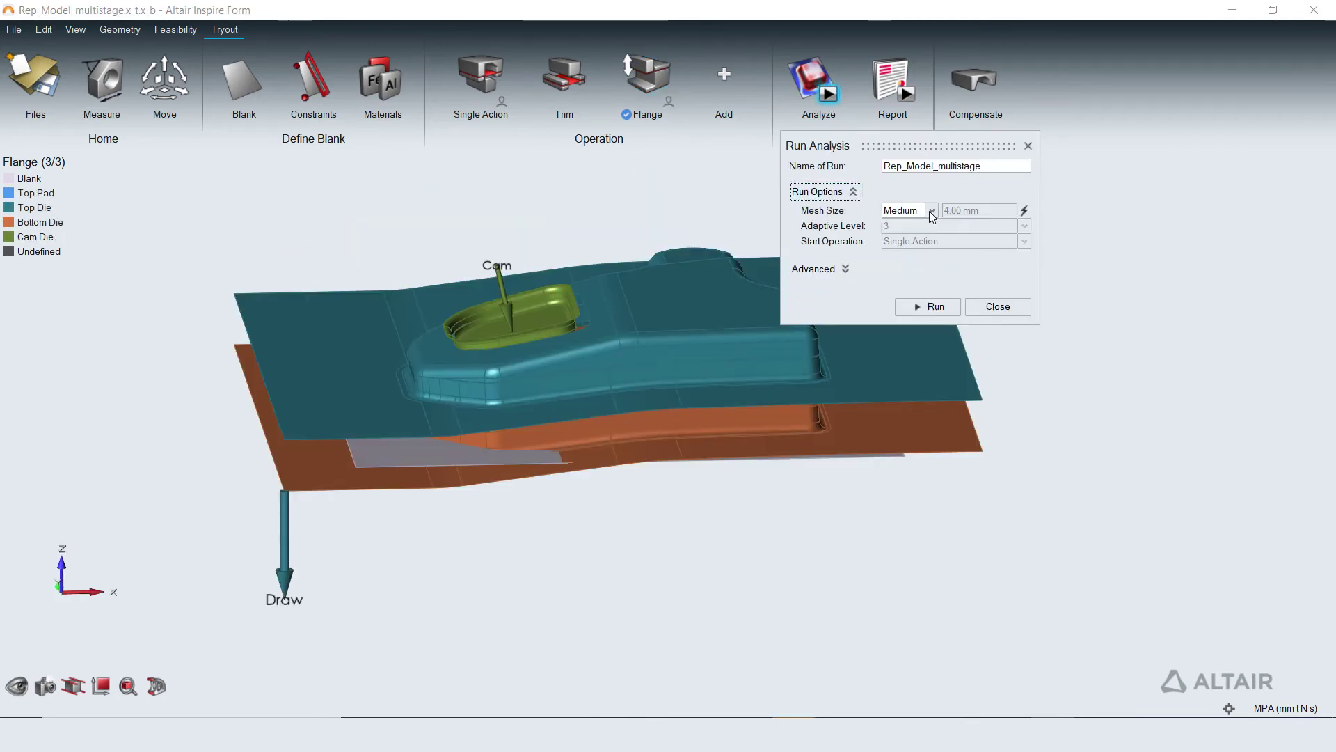
{"action": "left_click", "coordinate": [931, 211]}
{"action": "left_click", "coordinate": [920, 246]}
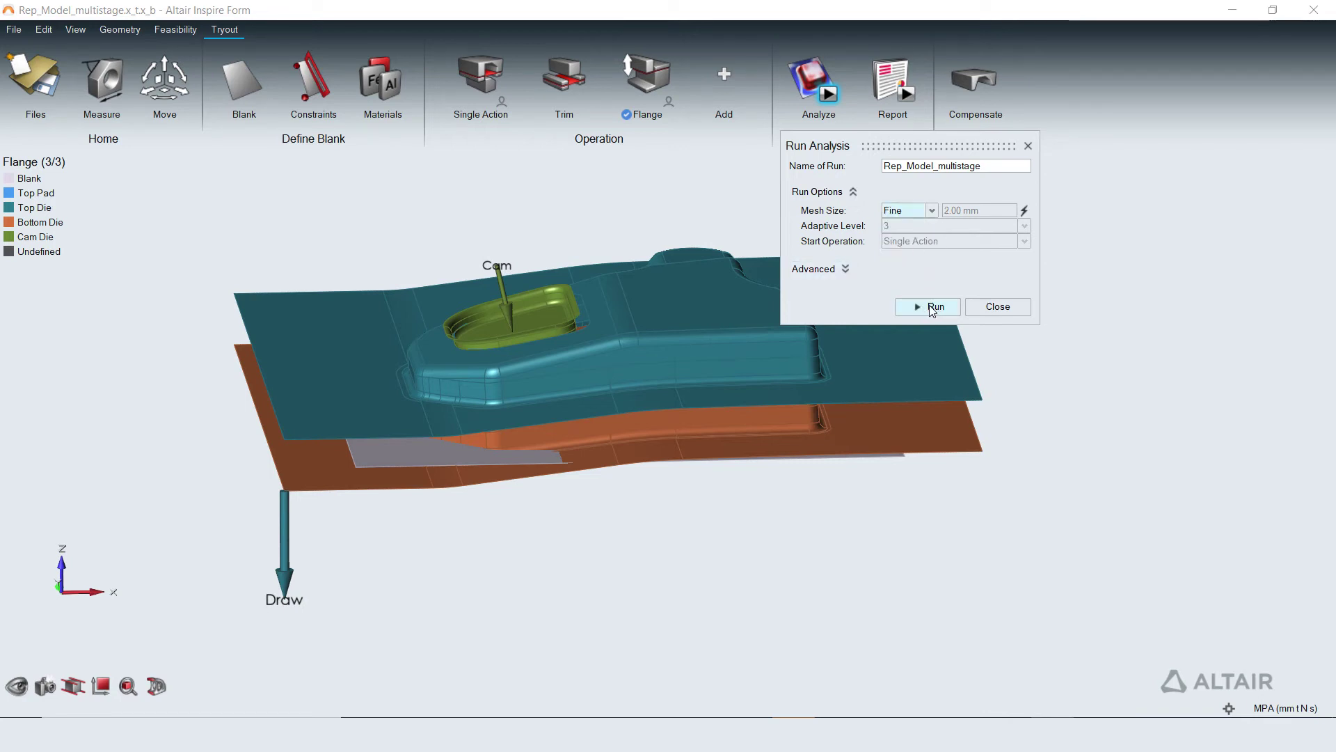
{"action": "left_click", "coordinate": [933, 308]}
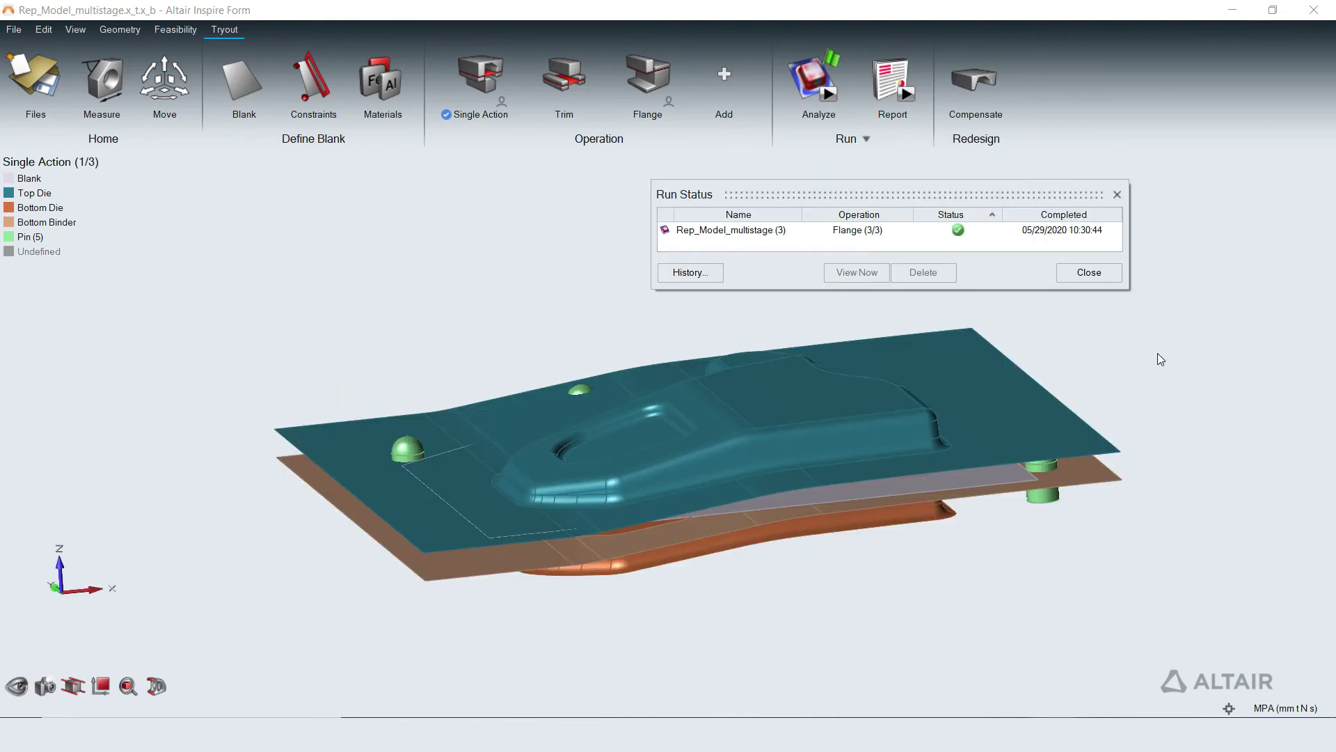
{"action": "left_click", "coordinate": [1089, 272]}
{"action": "left_click", "coordinate": [819, 80]}
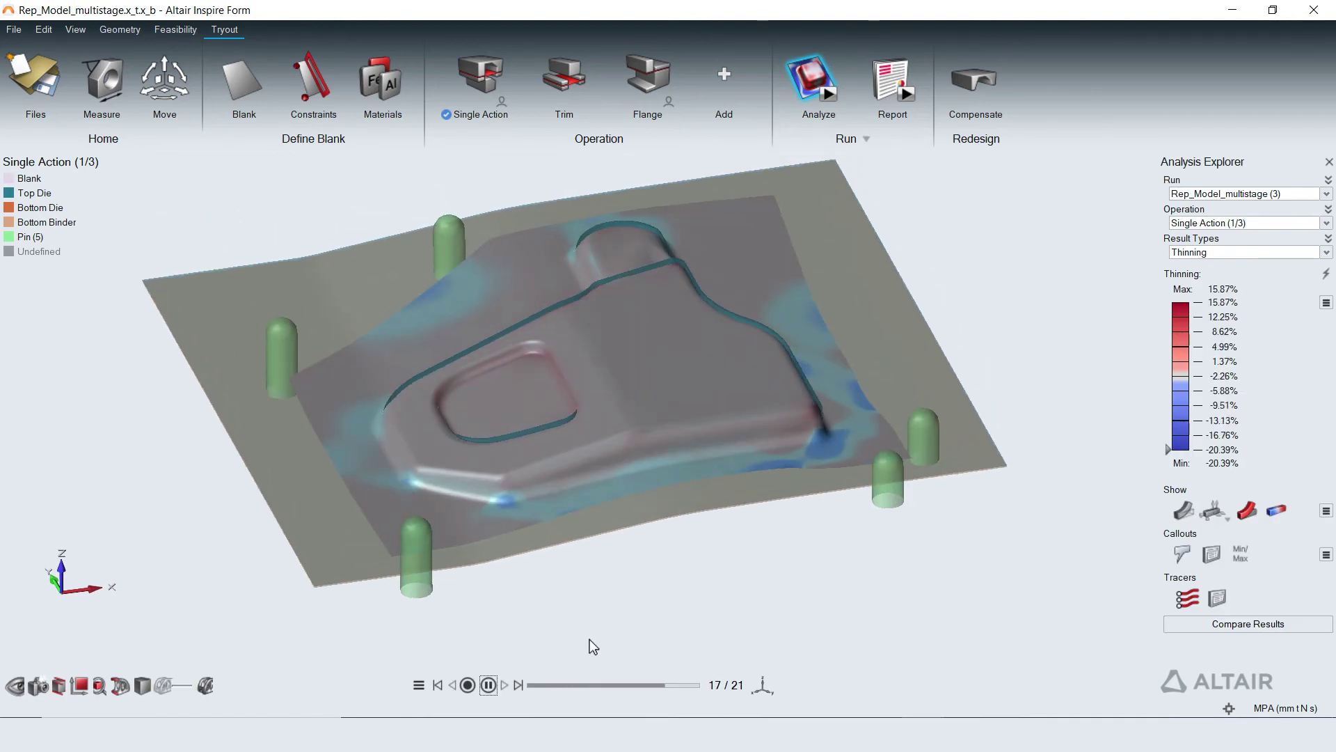
- Show draw-stage Formability results, check Plastic Strain, and add callouts from the forming limit diagram
{"action": "left_click", "coordinate": [1203, 258]}
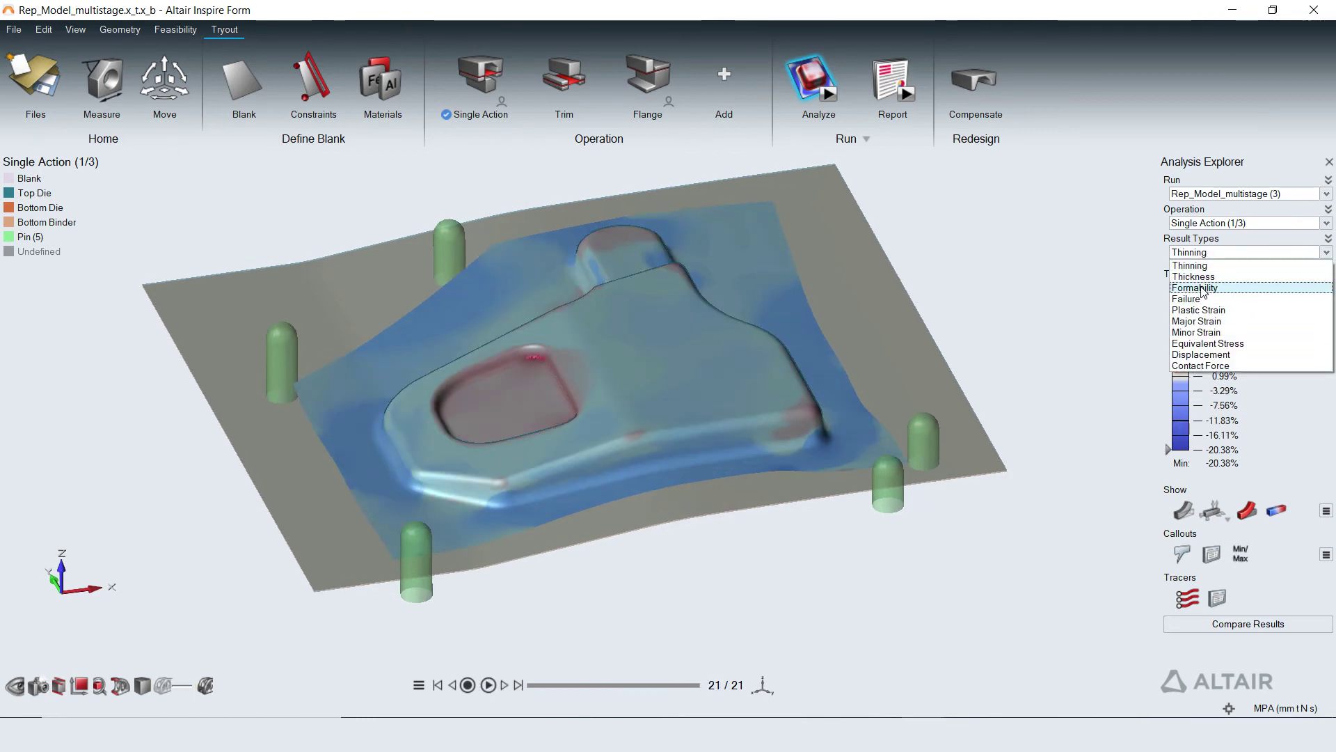
{"action": "left_click", "coordinate": [1204, 287]}
{"action": "left_click", "coordinate": [1211, 252]}
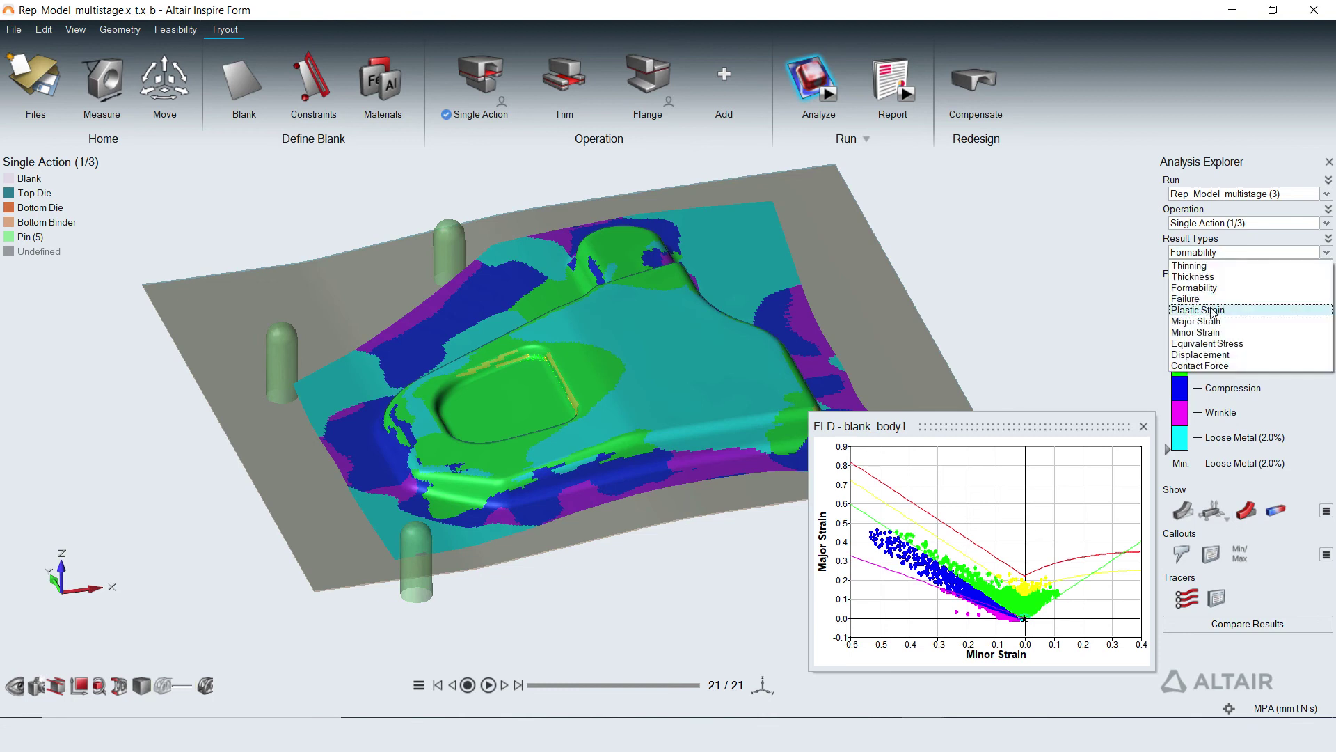
{"action": "left_click", "coordinate": [1212, 311]}
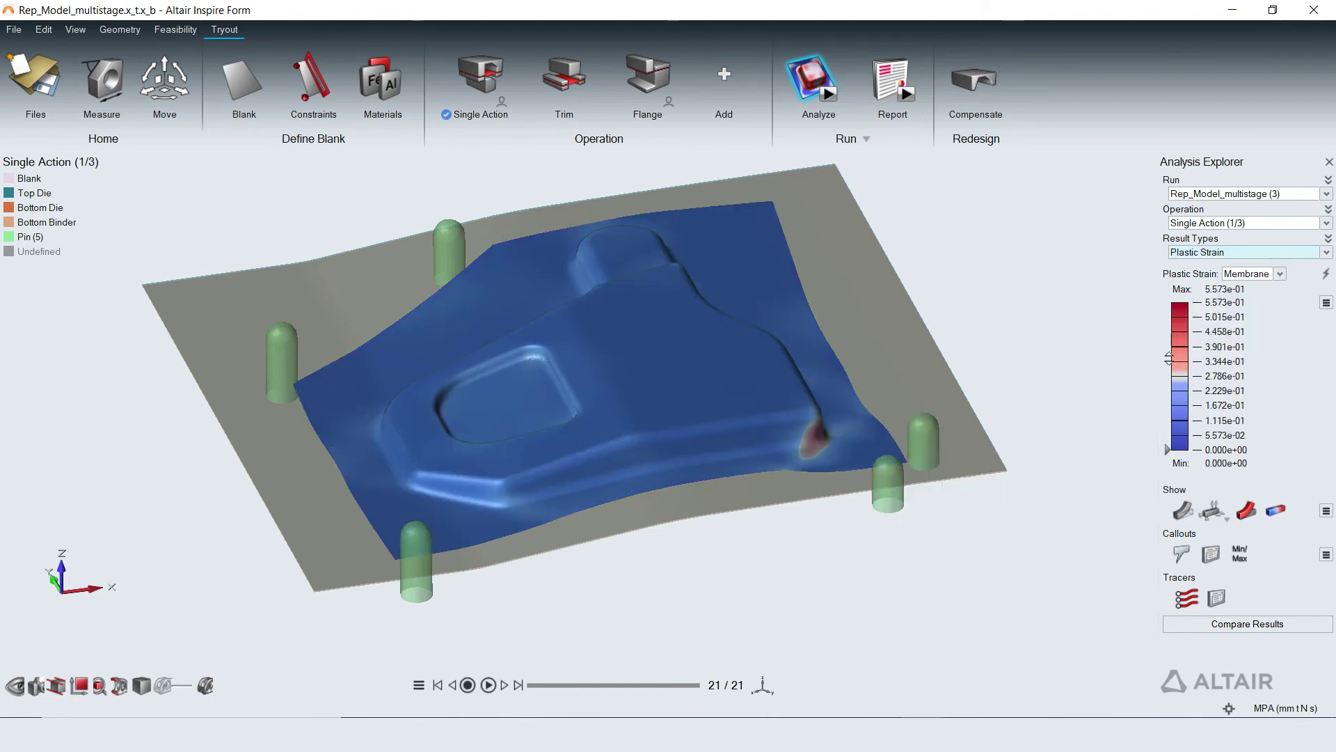
{"action": "left_click", "coordinate": [886, 335]}
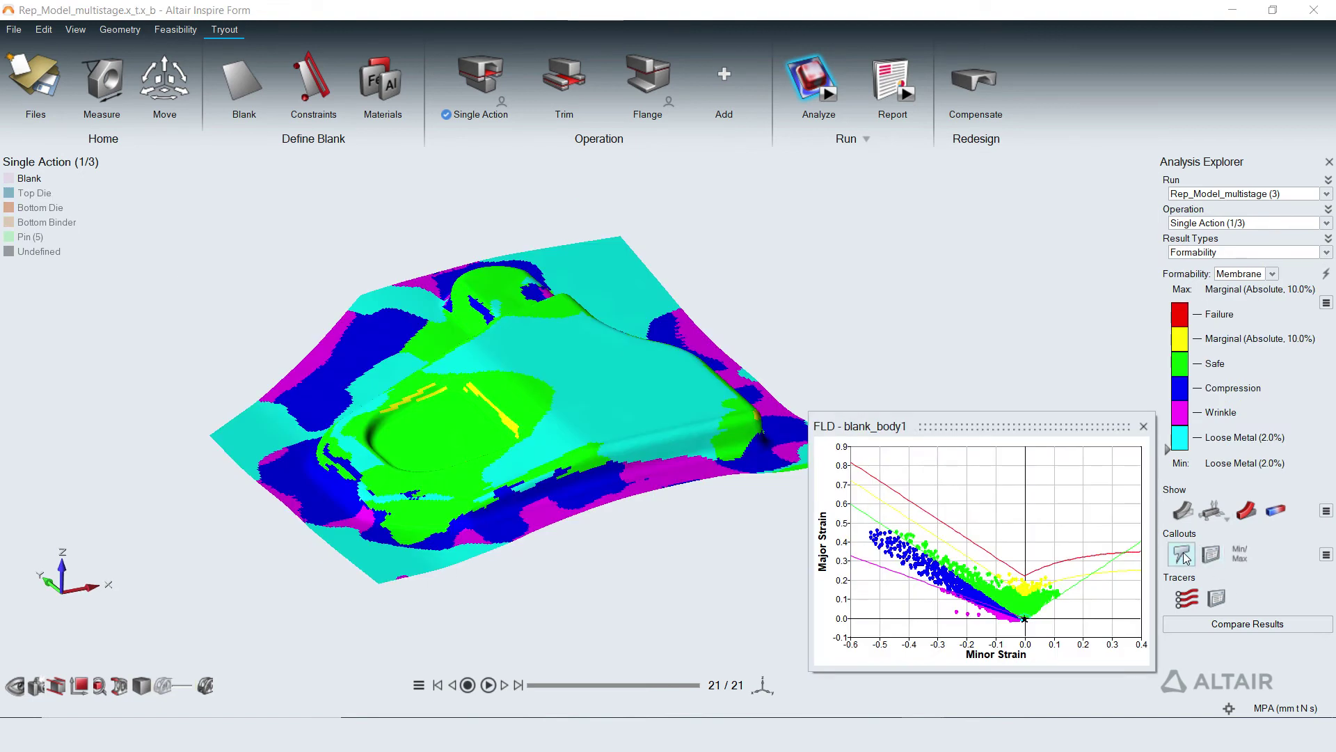
{"action": "left_click", "coordinate": [1182, 554]}
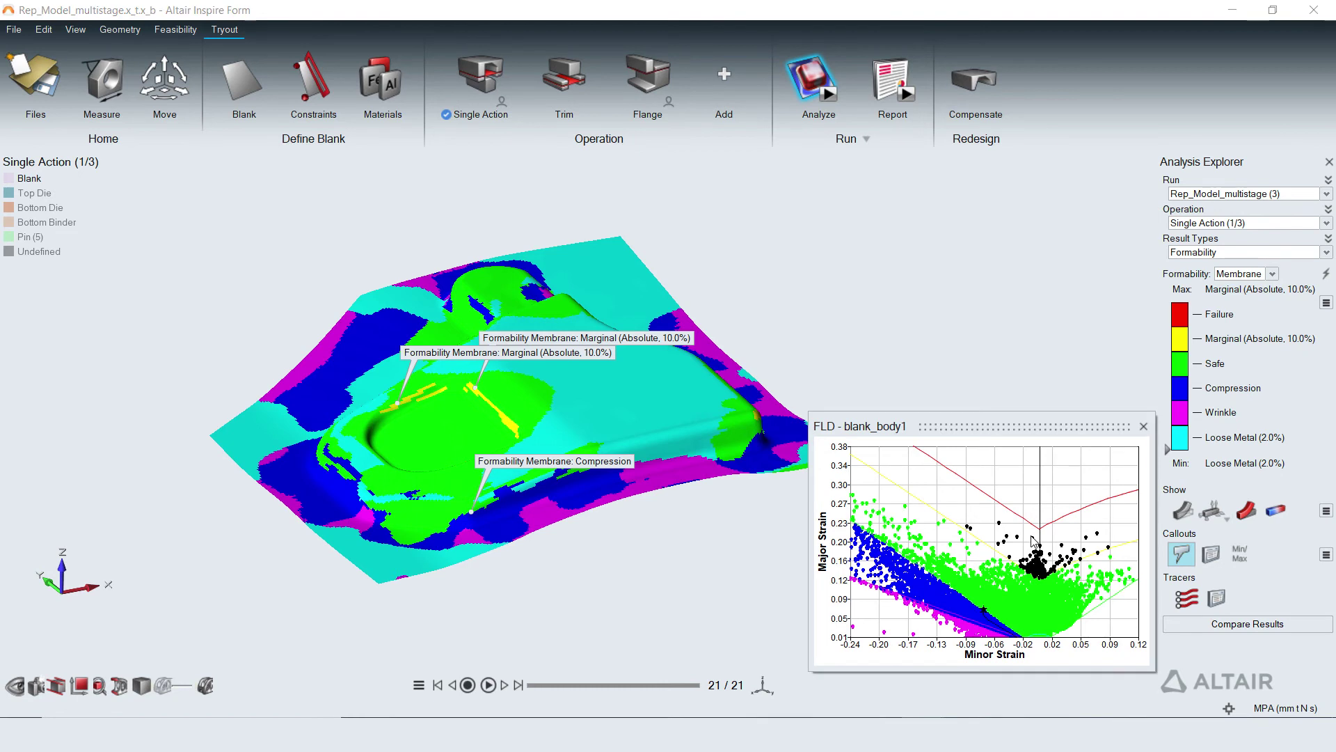
{"action": "left_click", "coordinate": [1033, 539]}
{"action": "left_click", "coordinate": [1221, 224]}
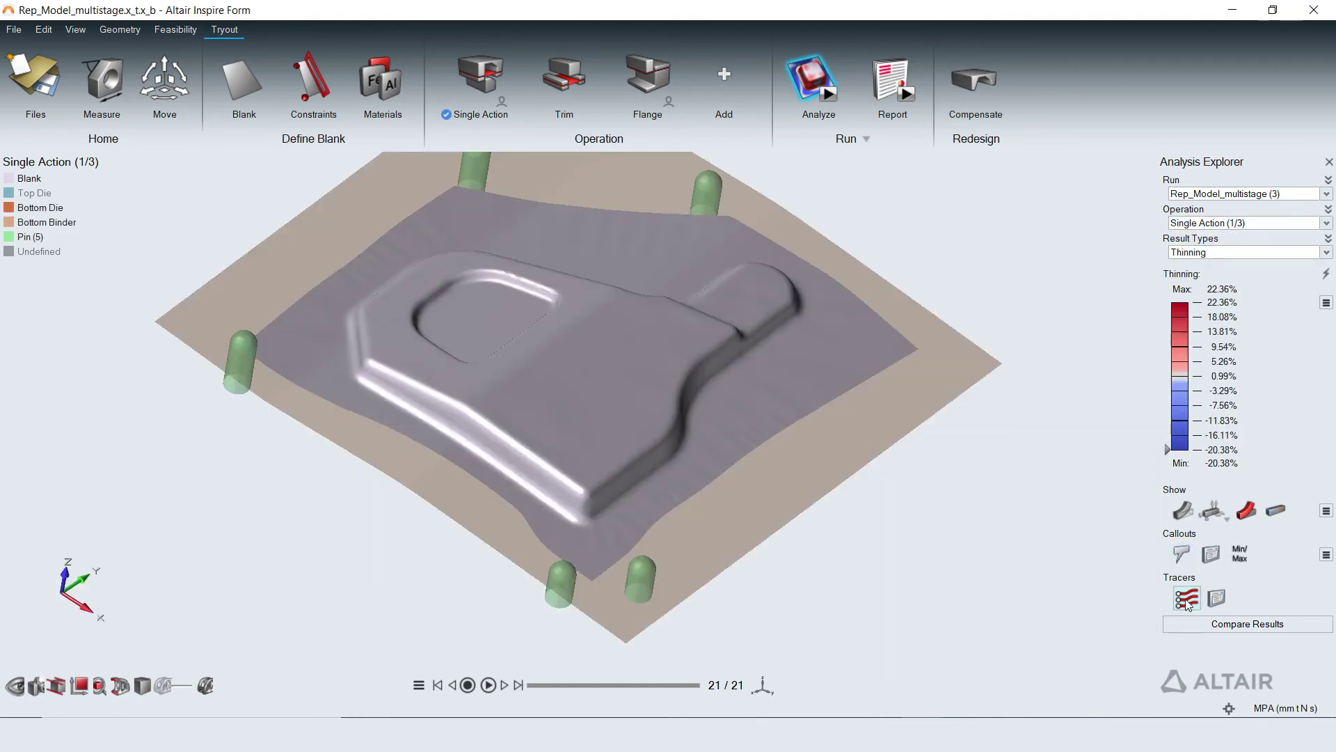
- Add point tracers at three binder points, showing draw-in of 12.823, 22.892 and 16.875 mm
{"action": "left_click", "coordinate": [1186, 598]}
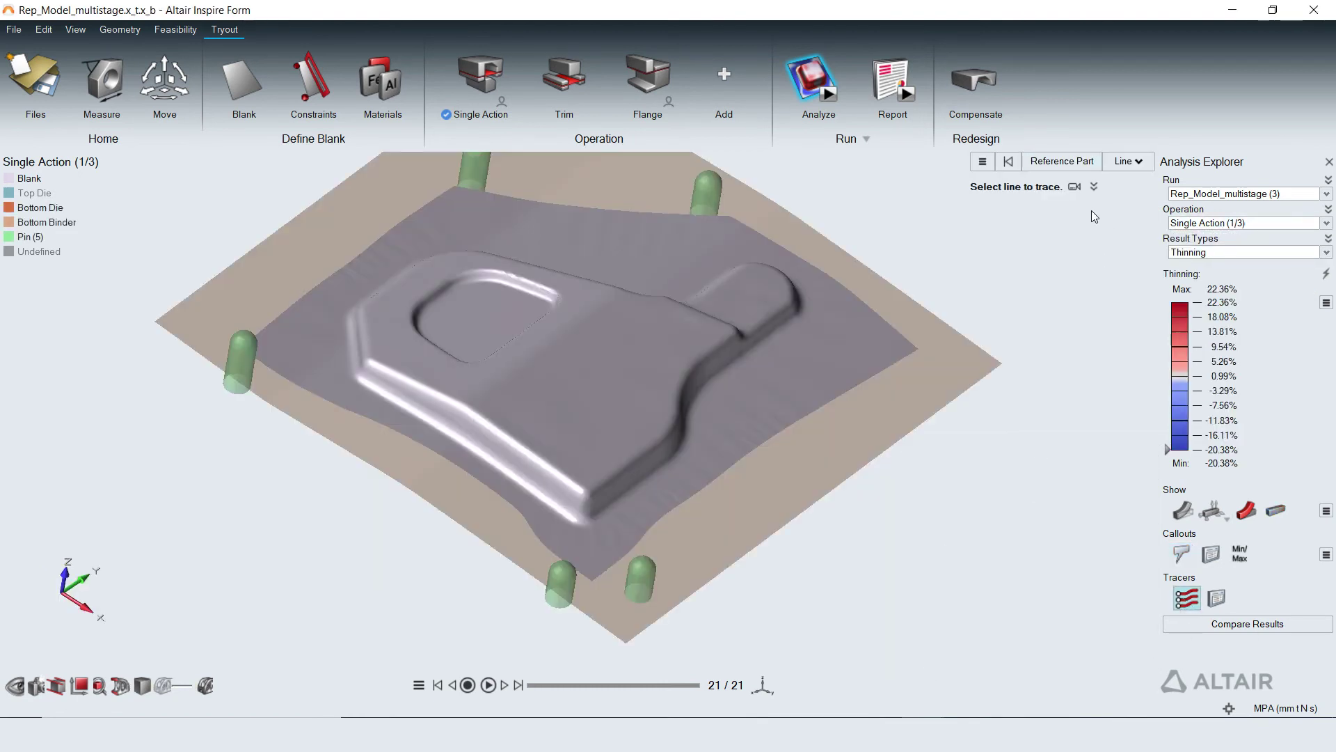
{"action": "left_click", "coordinate": [1062, 161]}
{"action": "left_click", "coordinate": [1127, 162]}
{"action": "left_click", "coordinate": [1139, 163]}
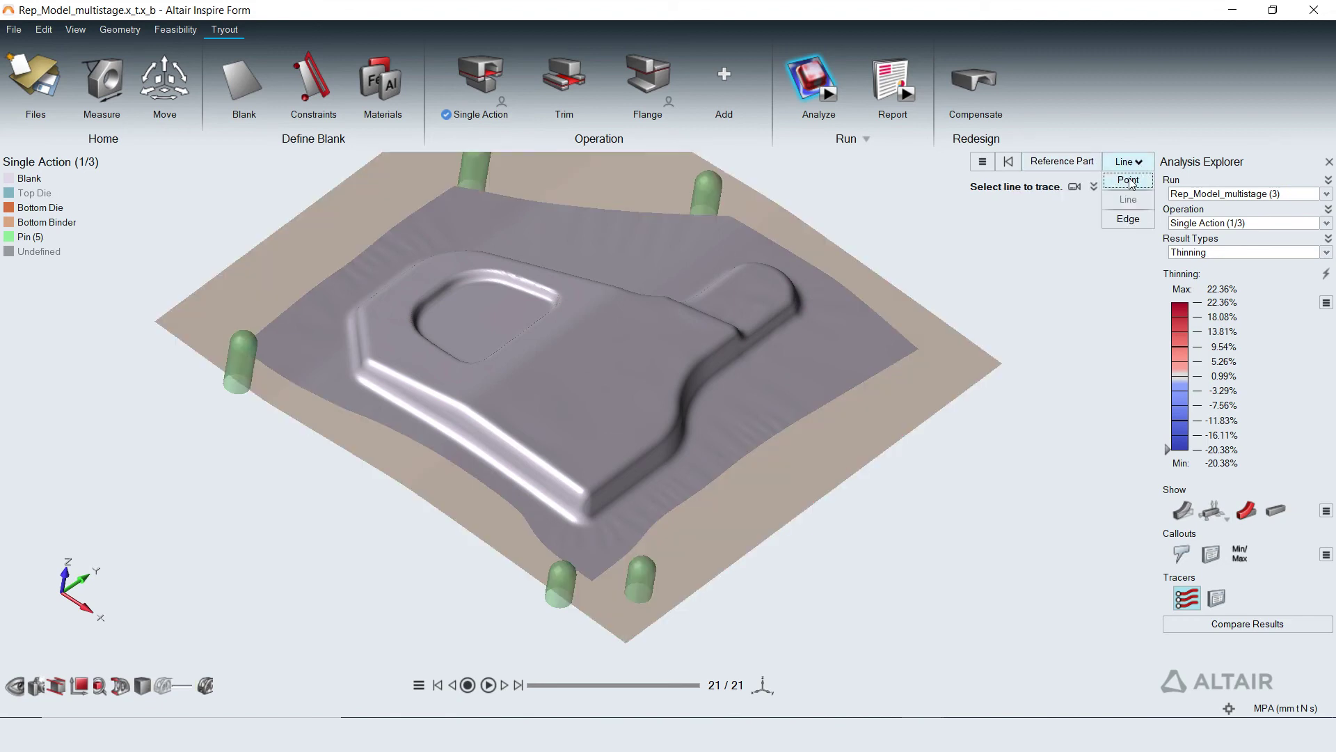
{"action": "left_click", "coordinate": [1128, 181]}
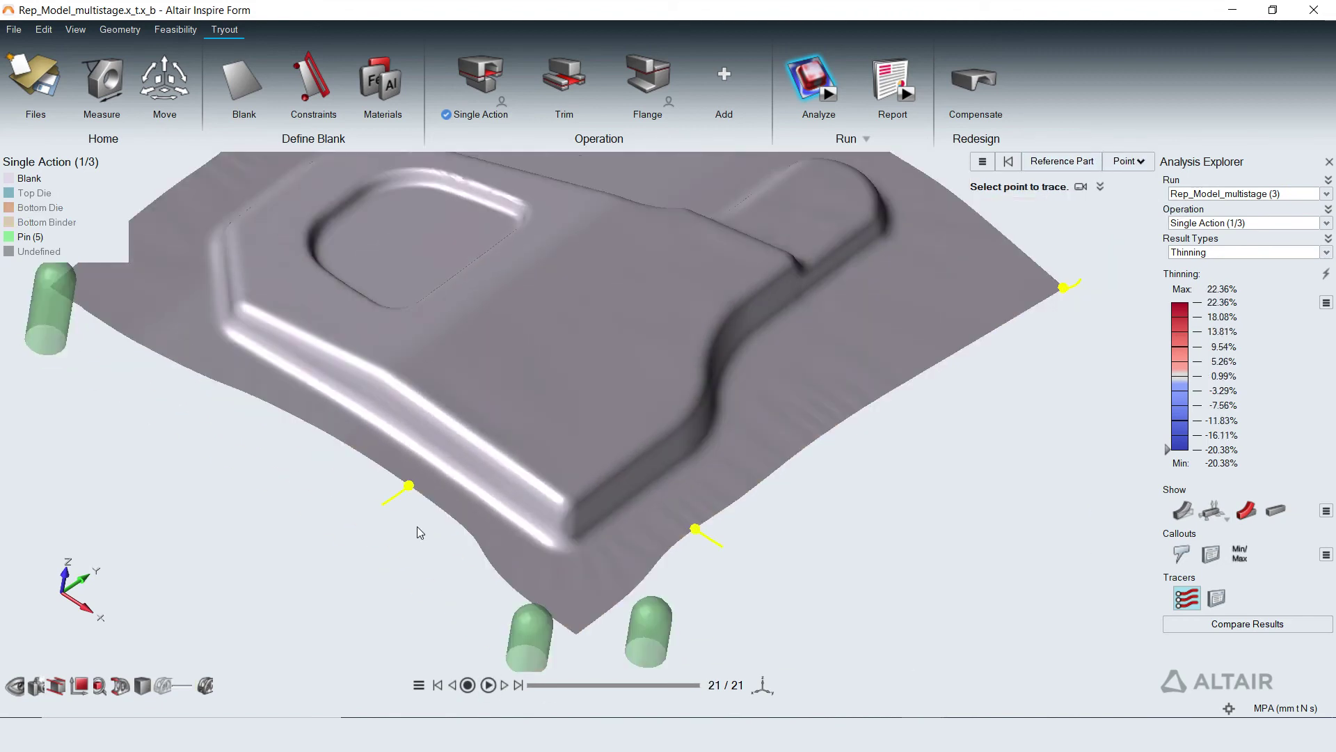
{"action": "key", "text": "m"}
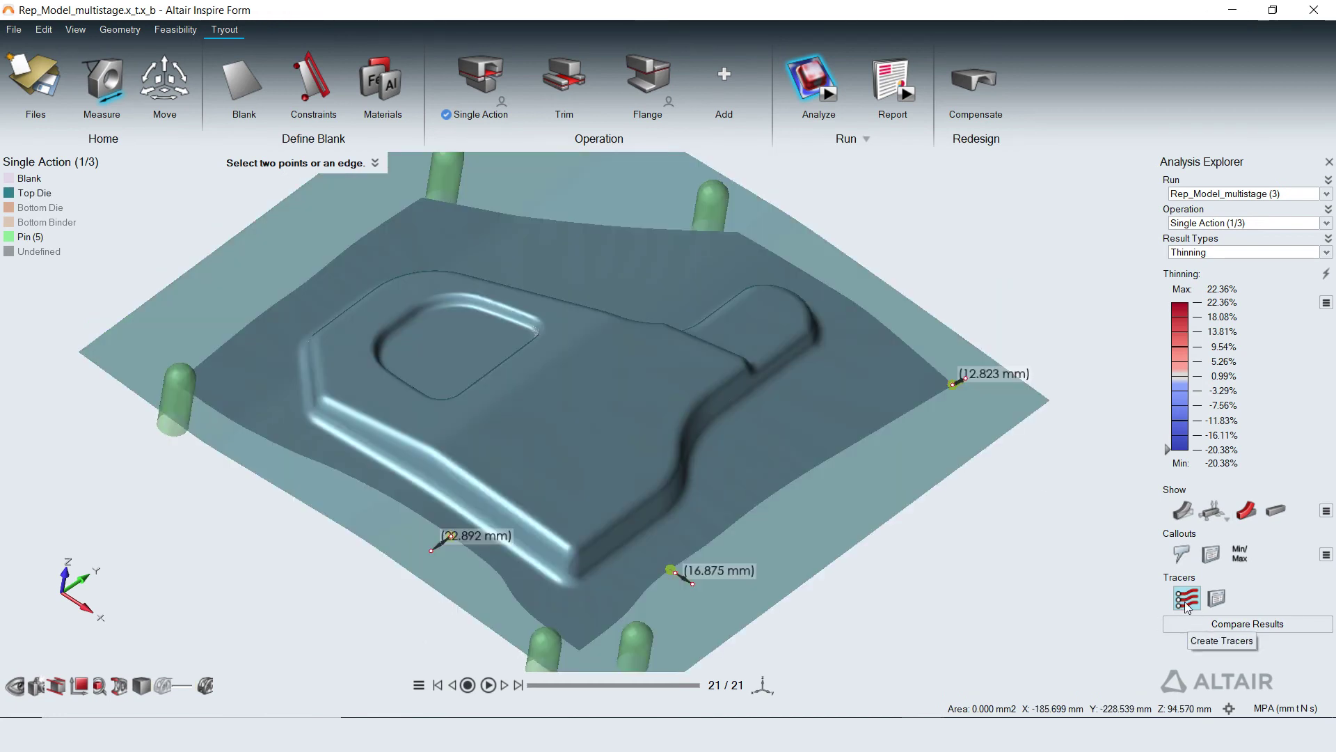
- Add an edge tracer along the flange tool edge
{"action": "left_click", "coordinate": [1187, 600]}
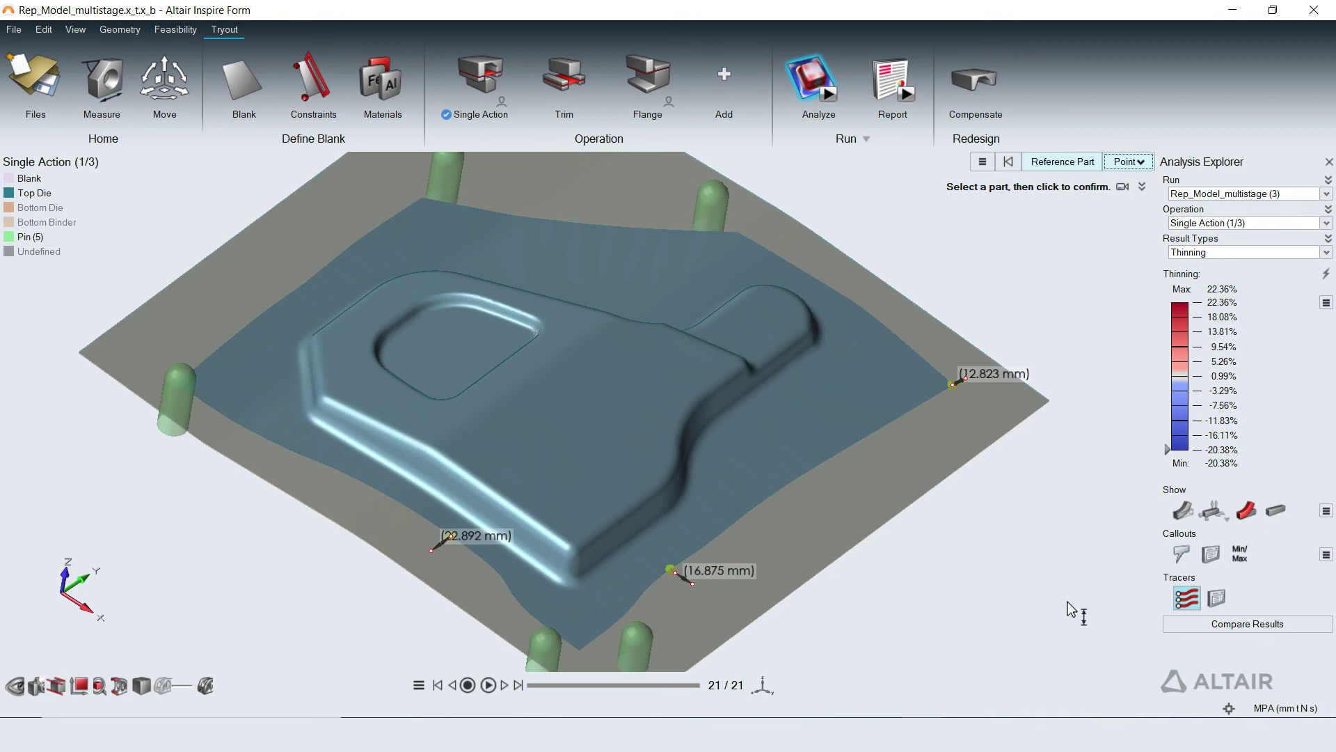
{"action": "left_click", "coordinate": [1128, 161]}
{"action": "left_click", "coordinate": [1124, 218]}
{"action": "scroll", "coordinate": [491, 518], "scroll_direction": "up", "scroll_amount": 5}
{"action": "left_click", "coordinate": [491, 518]}
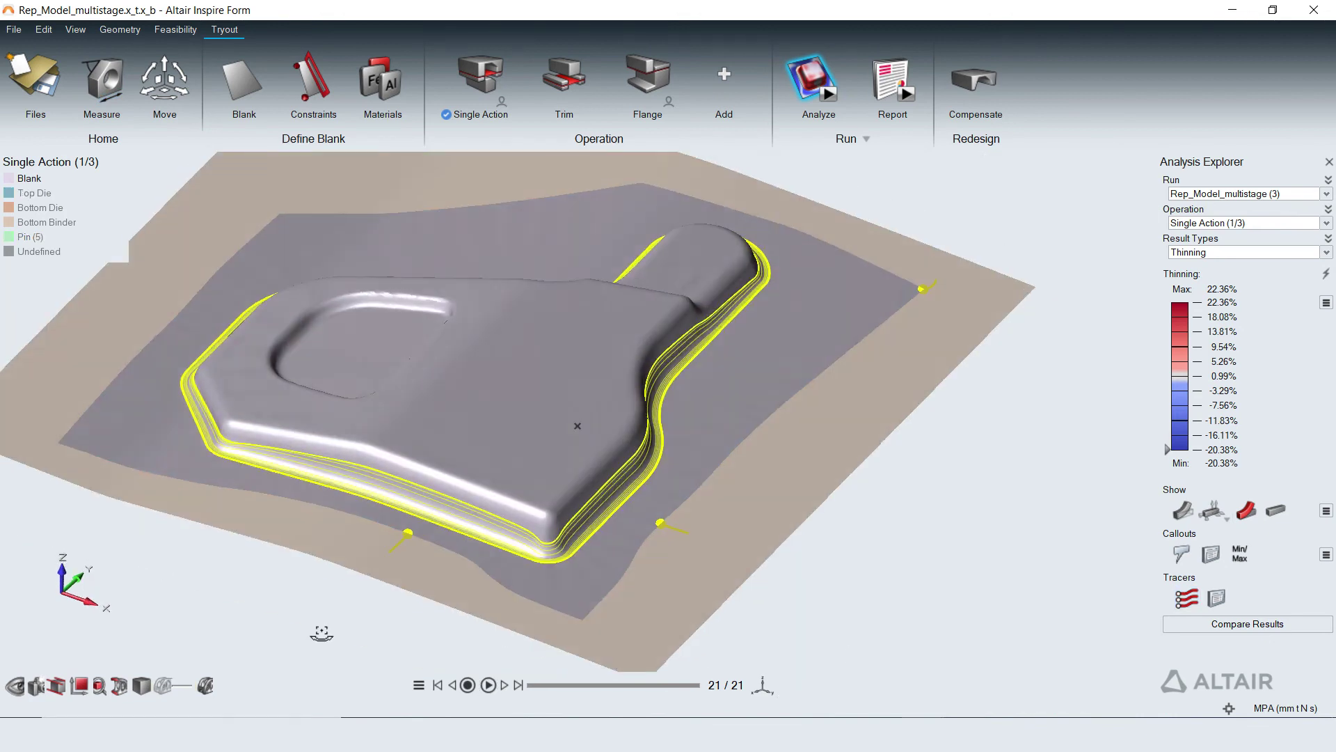
{"action": "right_click_drag", "start_coordinate": [851, 655], "coordinate": [866, 600]}
{"action": "scroll", "coordinate": [596, 623], "scroll_direction": "up", "scroll_amount": 5}
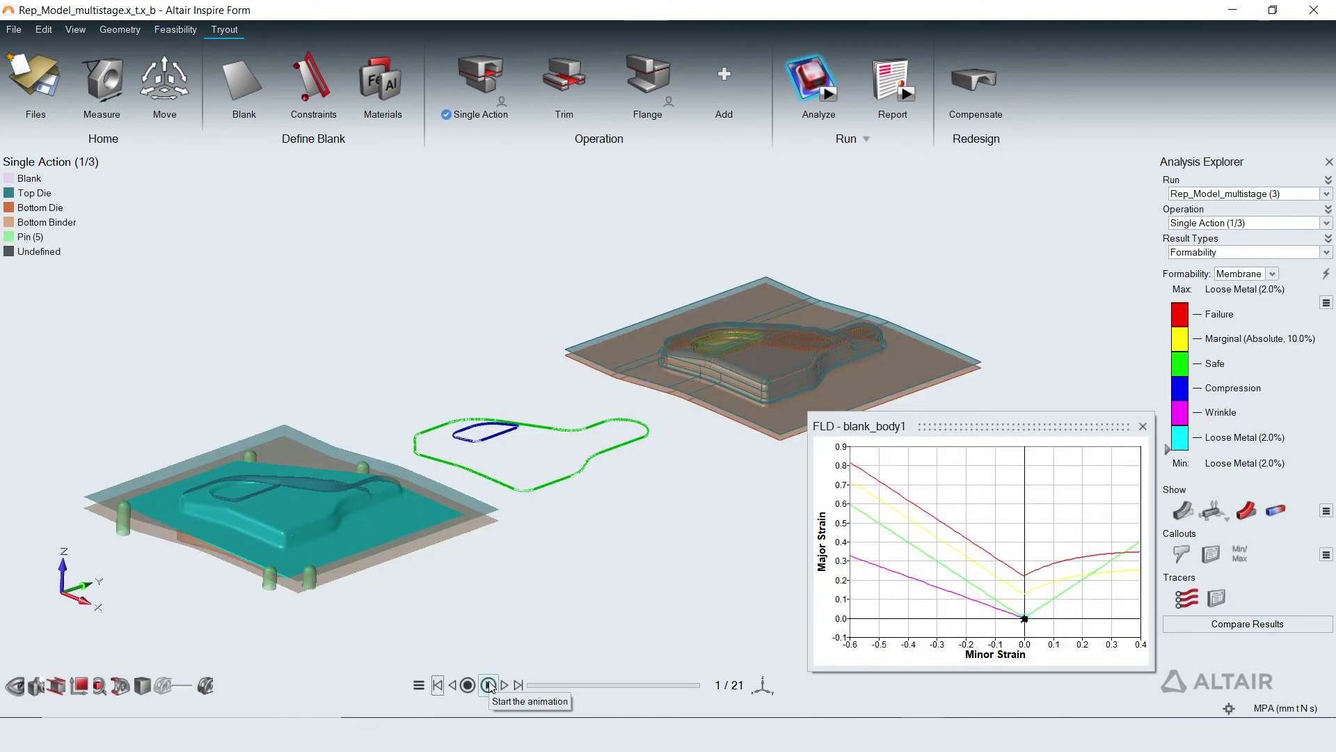
- Play the forming animation through to the Flange stage's formability results
{"action": "left_click", "coordinate": [488, 685]}
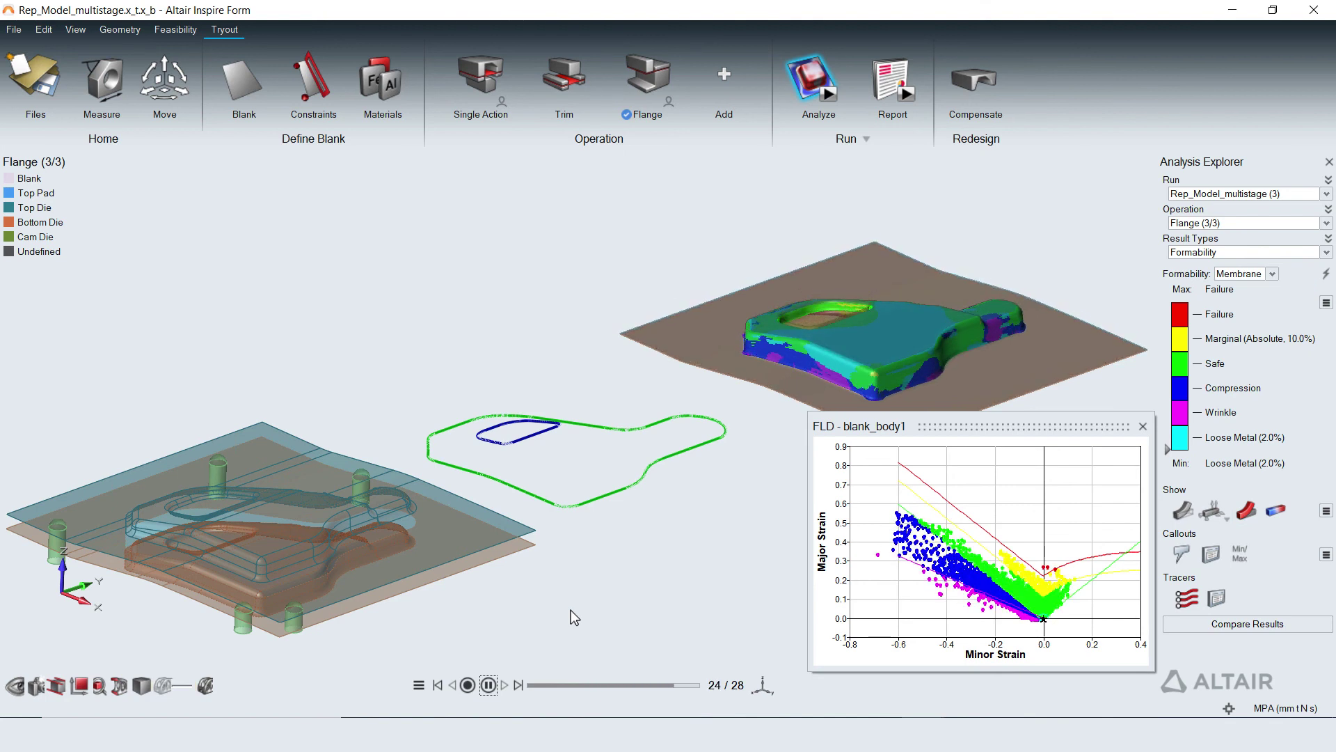
- Trace the part's outer edge line, play its movement, and switch results to Trim (2/3)
{"action": "left_click", "coordinate": [1186, 597]}
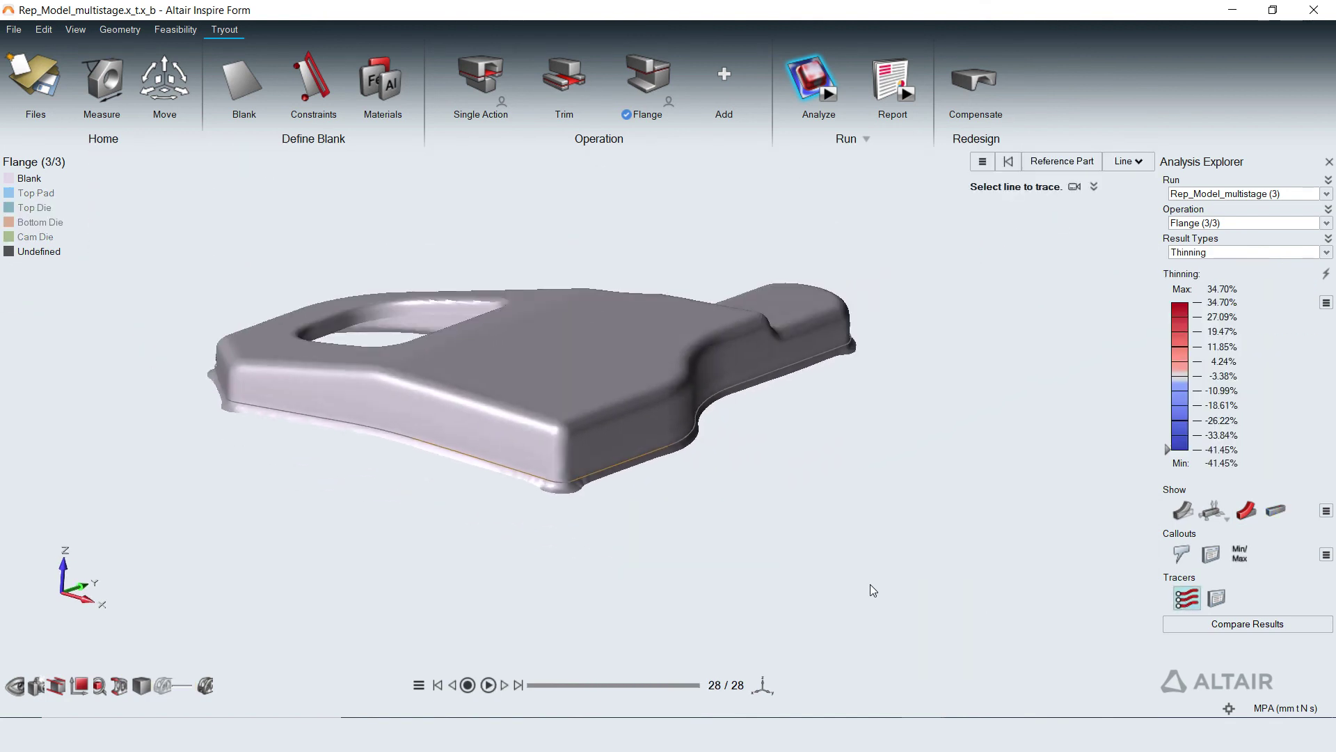
{"action": "scroll", "coordinate": [711, 482], "scroll_direction": "up", "scroll_amount": 2}
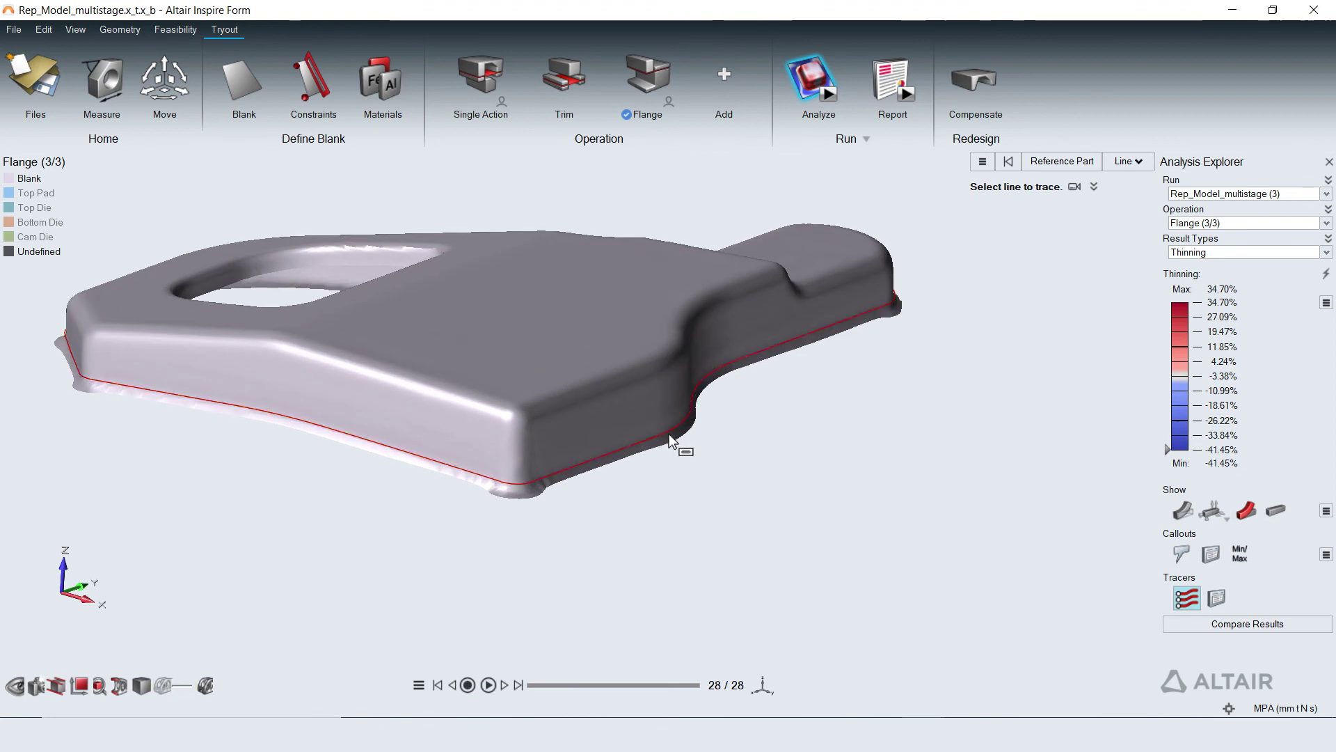
{"action": "left_click", "coordinate": [670, 430]}
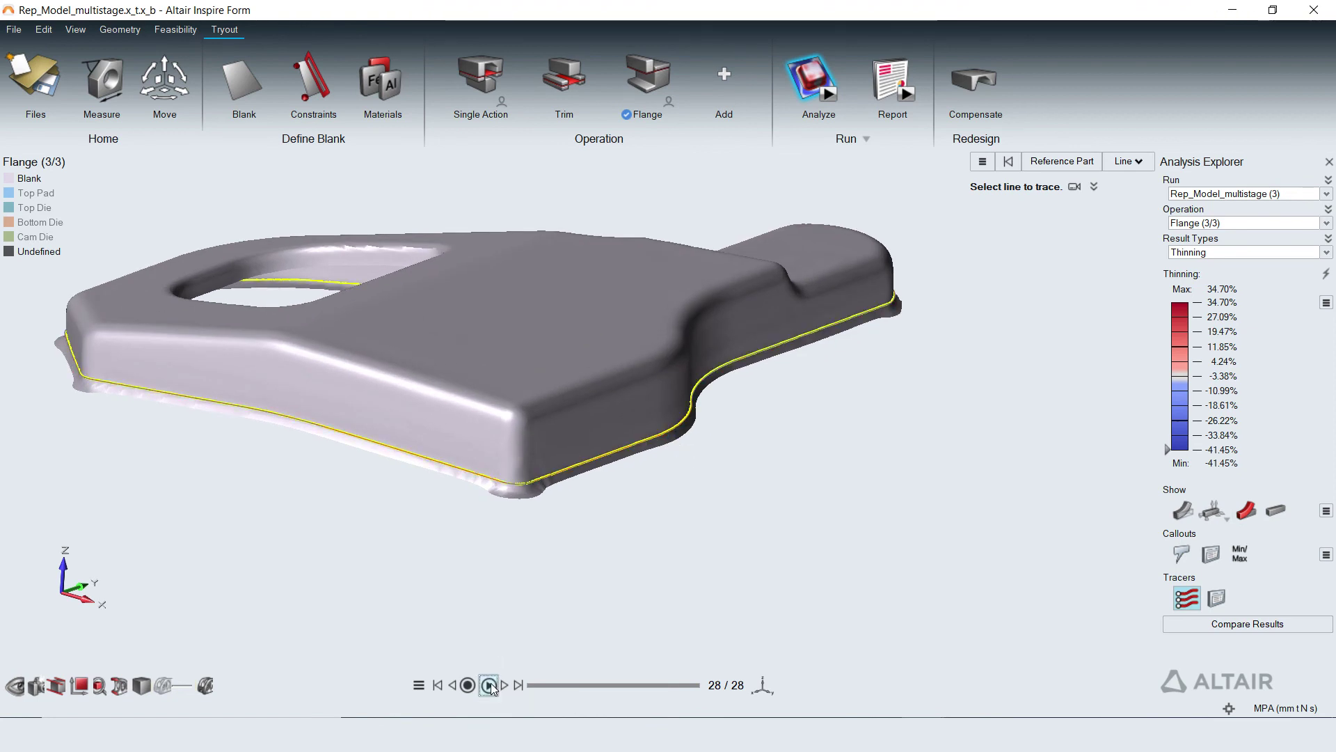
{"action": "left_click", "coordinate": [489, 685]}
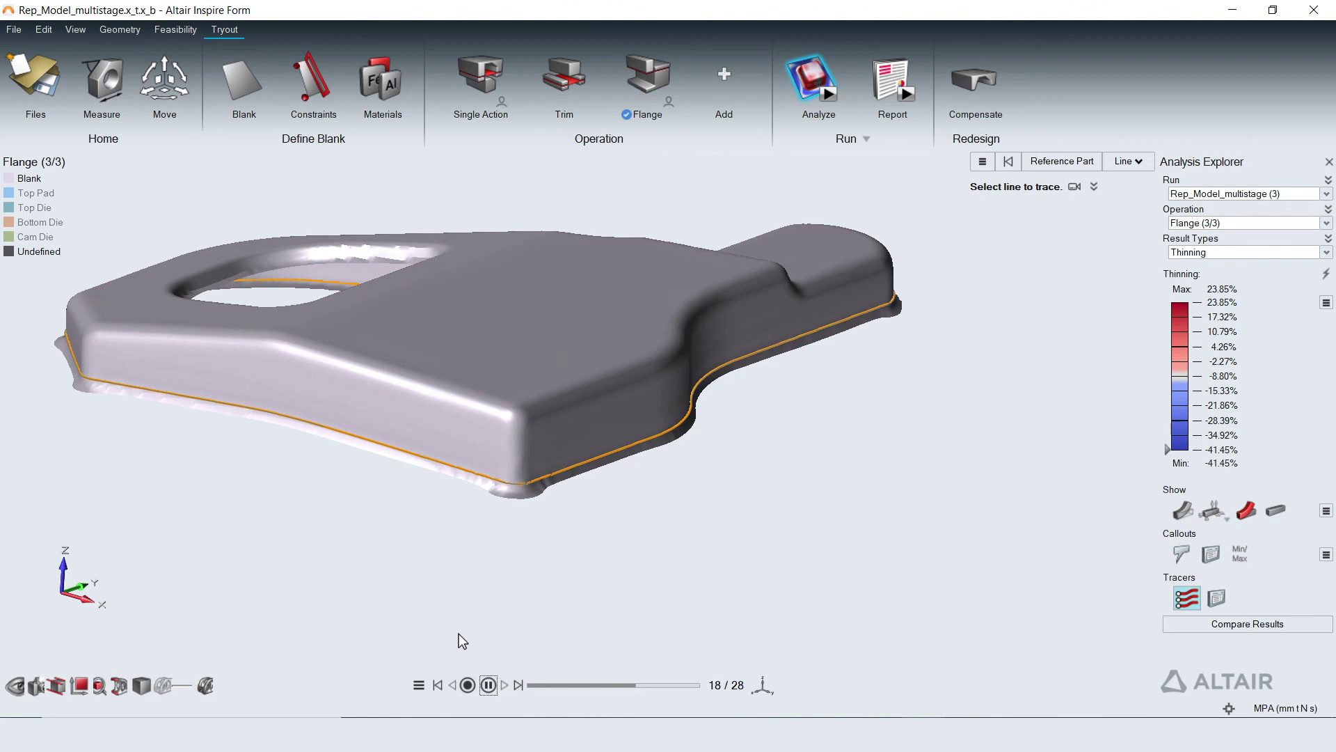
{"action": "left_click", "coordinate": [489, 686]}
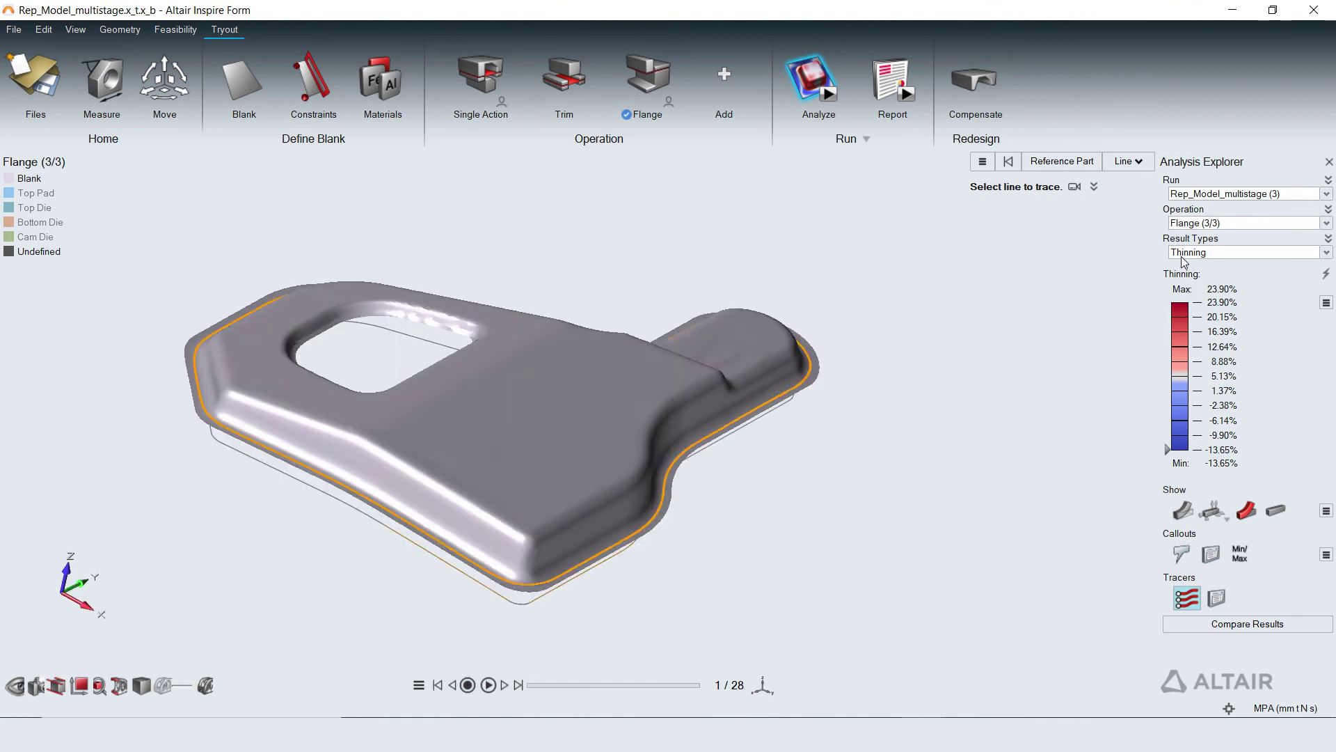
{"action": "left_click", "coordinate": [1183, 224]}
- Swap the Trim operation's trim curve for the outer draw-edge curve, then reopen the draw-stage thinning results
{"action": "left_click", "coordinate": [1187, 247]}
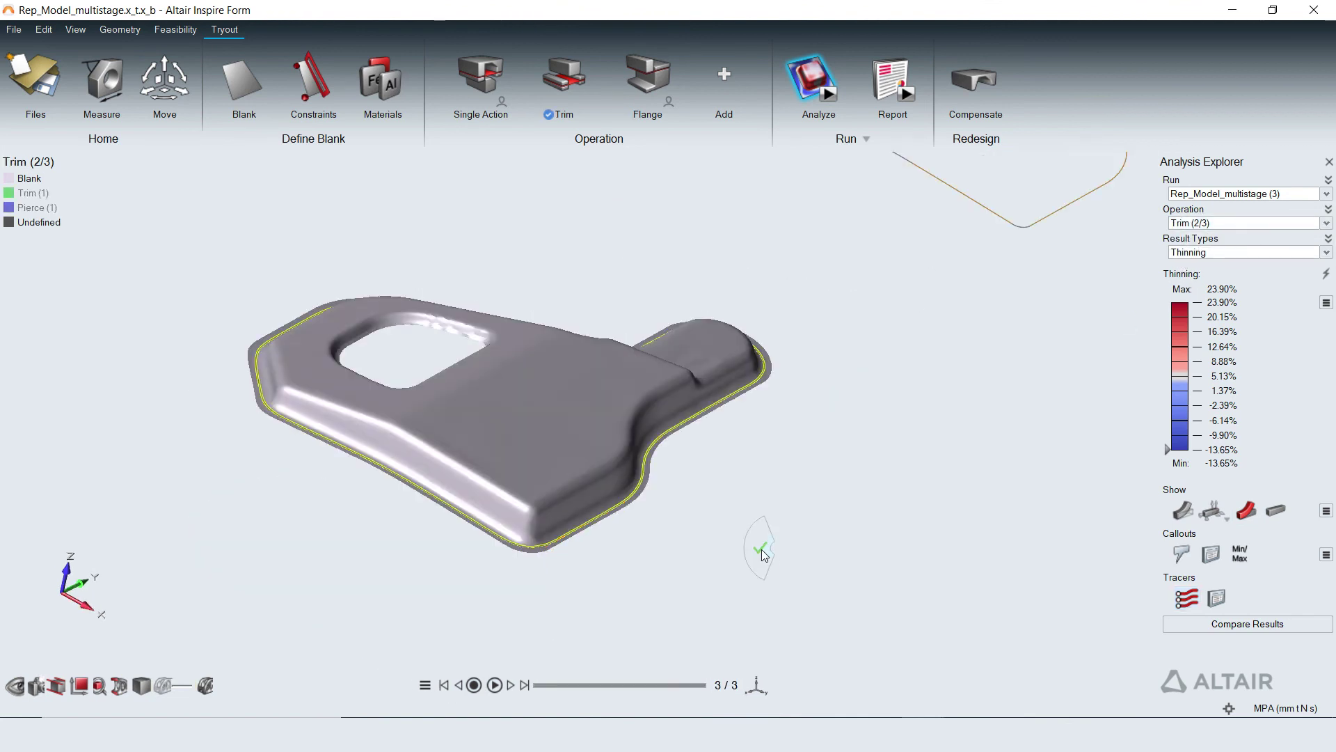
{"action": "left_click", "coordinate": [564, 76]}
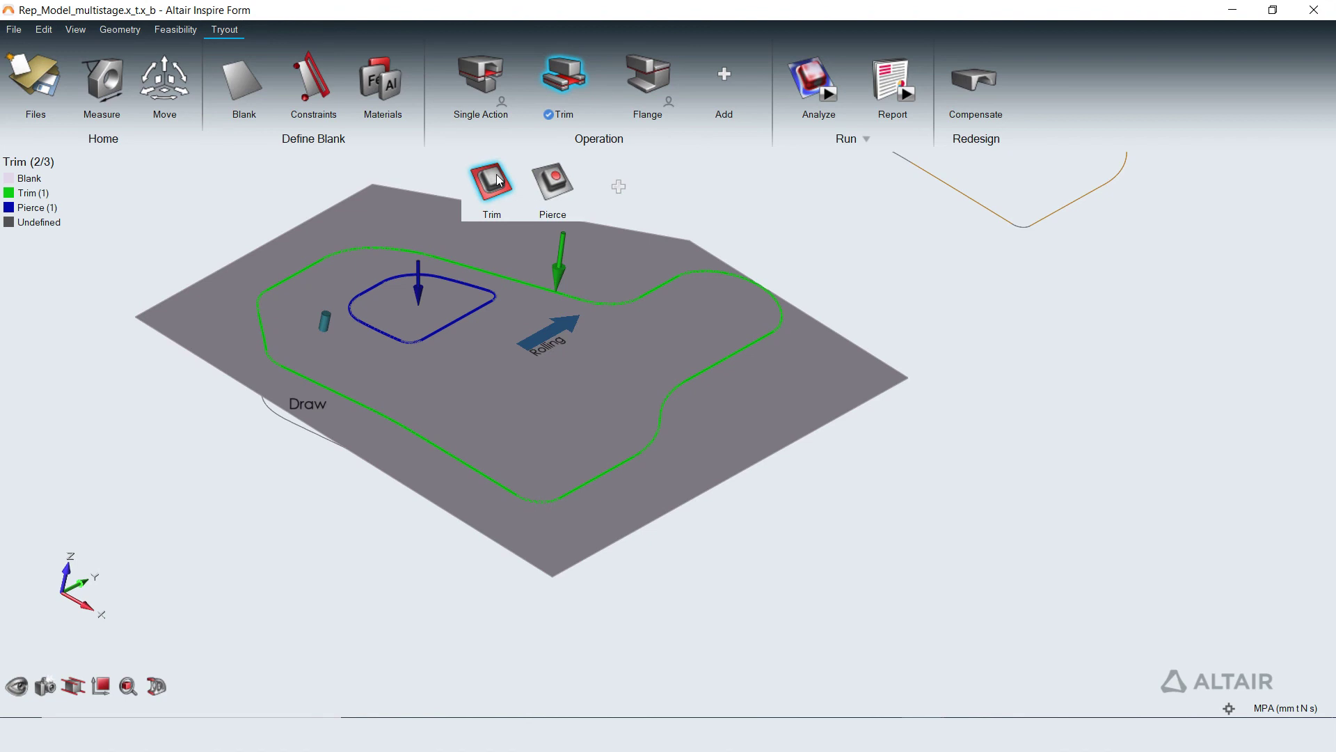
{"action": "left_click", "coordinate": [496, 175]}
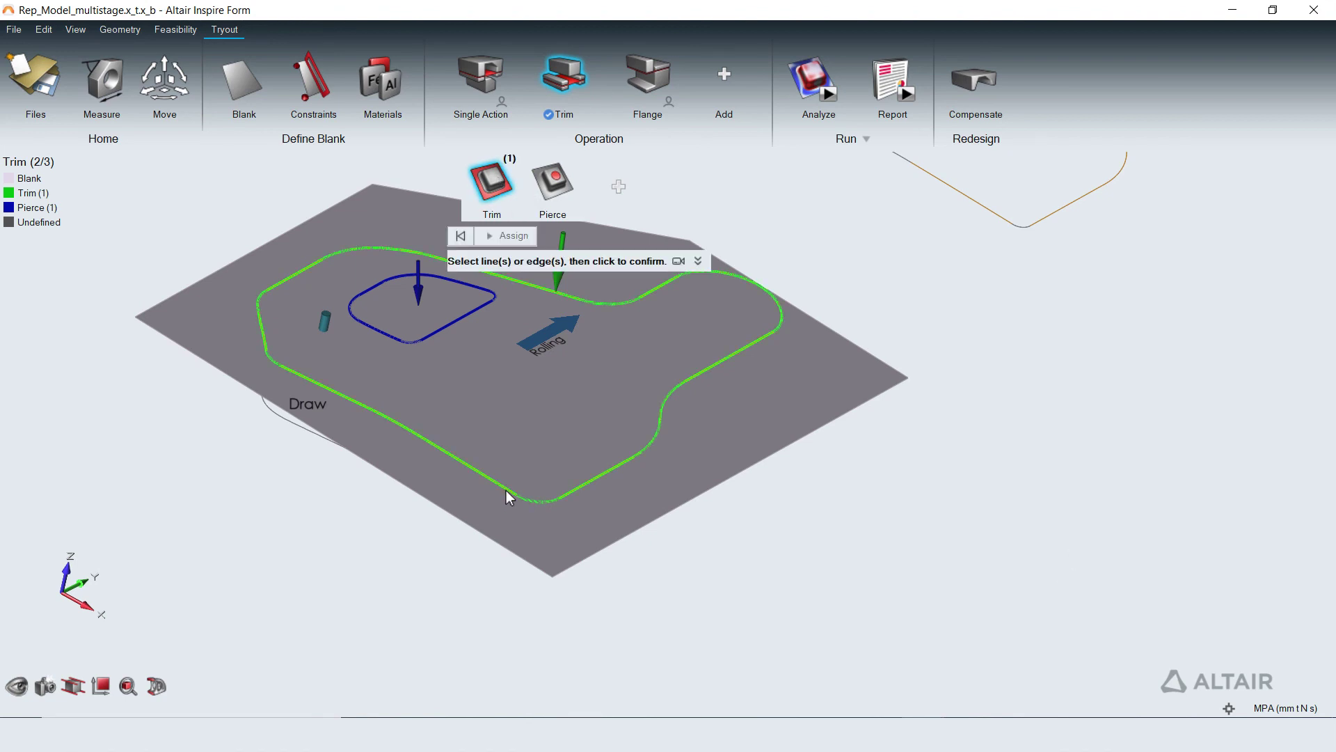
{"action": "left_click", "coordinate": [461, 235]}
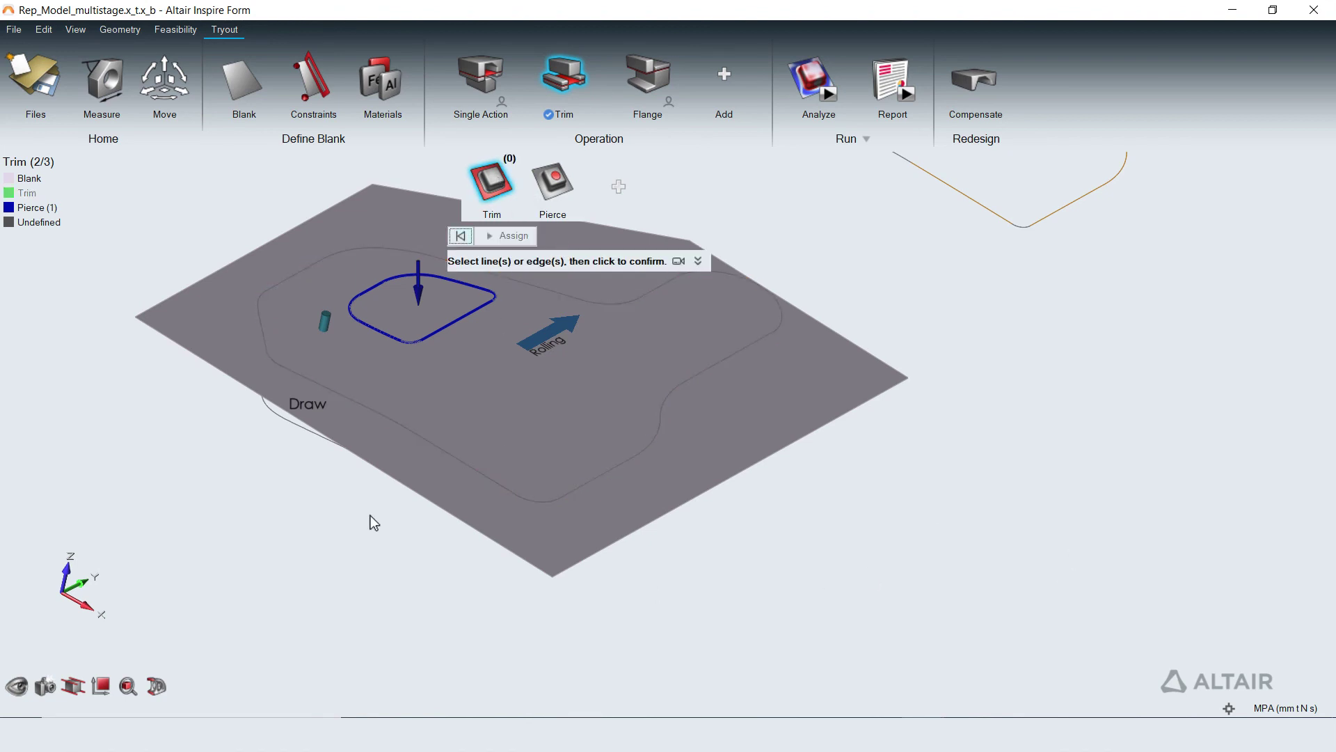
{"action": "right_click_drag", "start_coordinate": [373, 523], "coordinate": [397, 518]}
{"action": "left_click", "coordinate": [394, 461]}
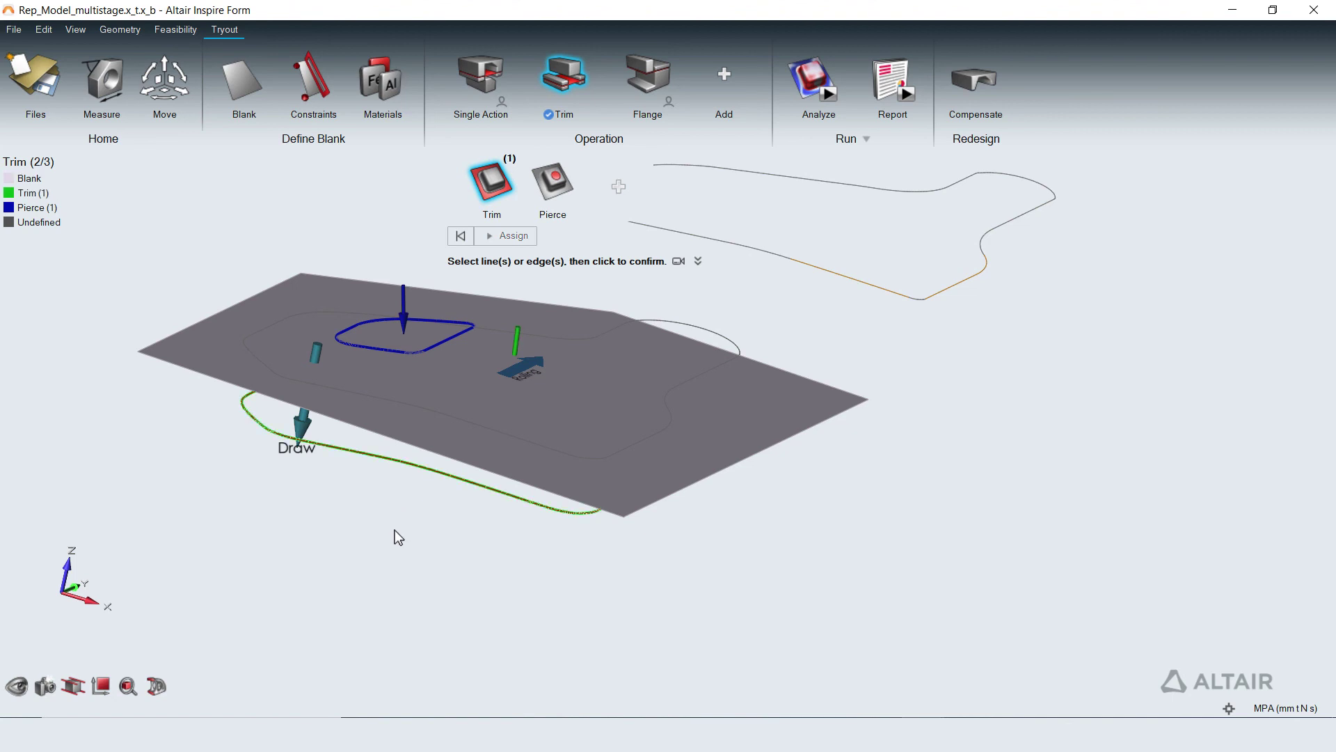
{"action": "right_click", "coordinate": [398, 534]}
{"action": "left_click", "coordinate": [362, 561]}
{"action": "right_click_drag", "start_coordinate": [370, 566], "coordinate": [343, 576]}
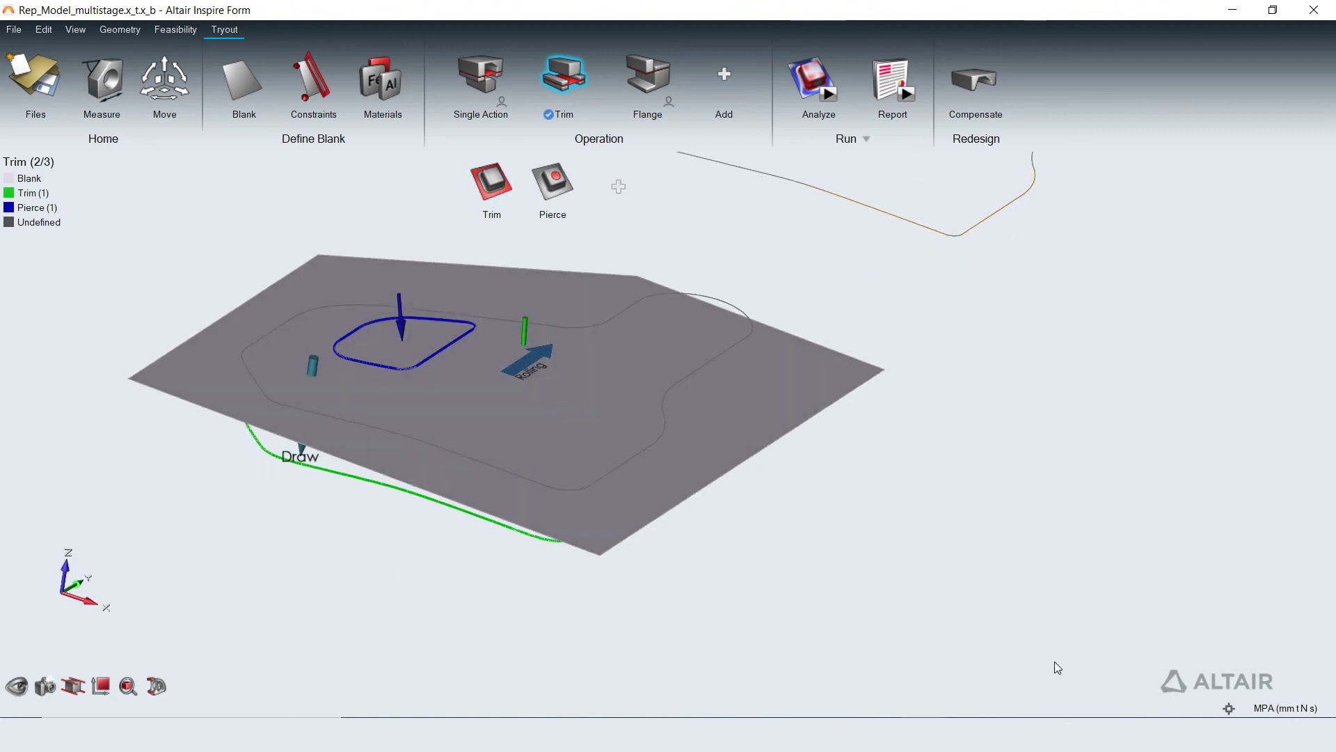
{"action": "left_click", "coordinate": [808, 68]}
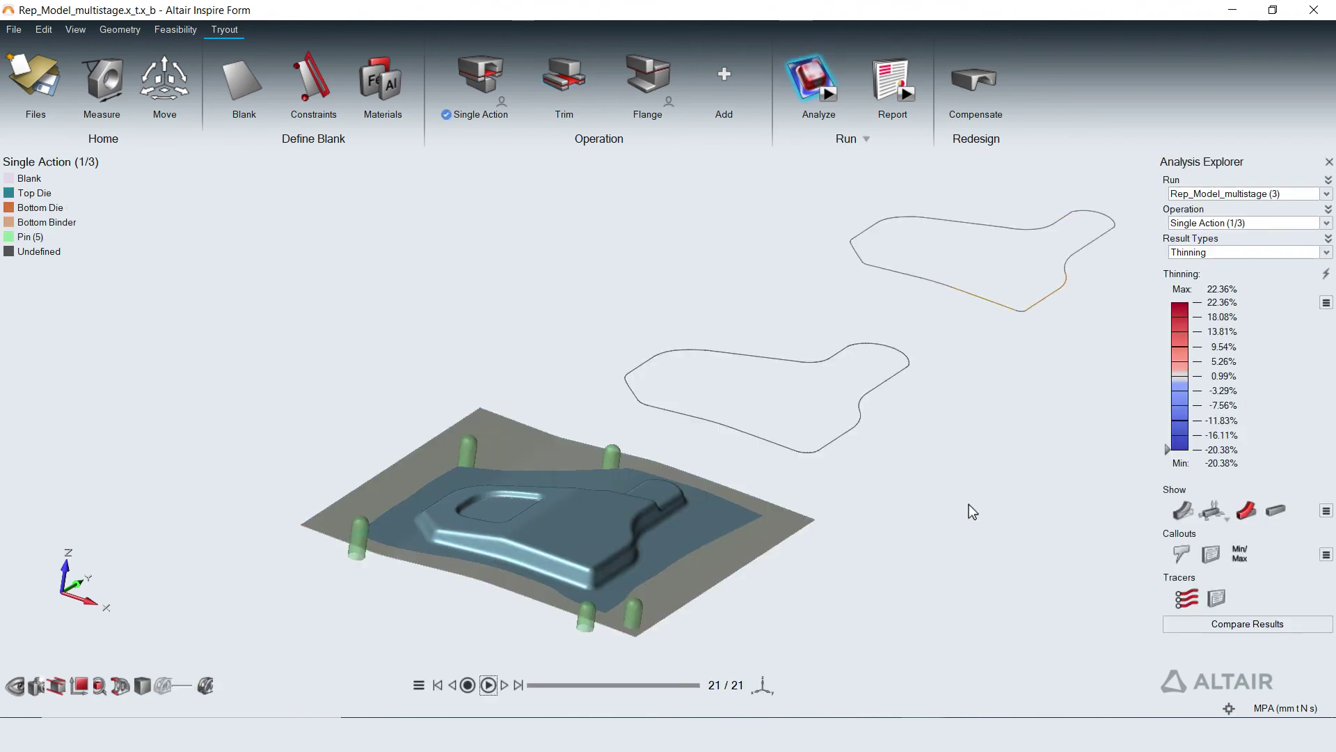